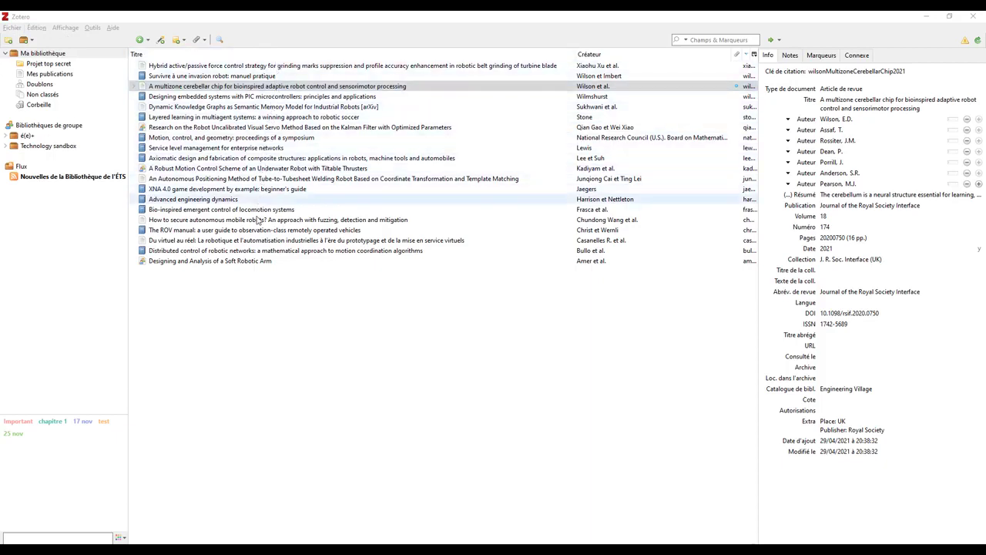
left_click(215, 98)
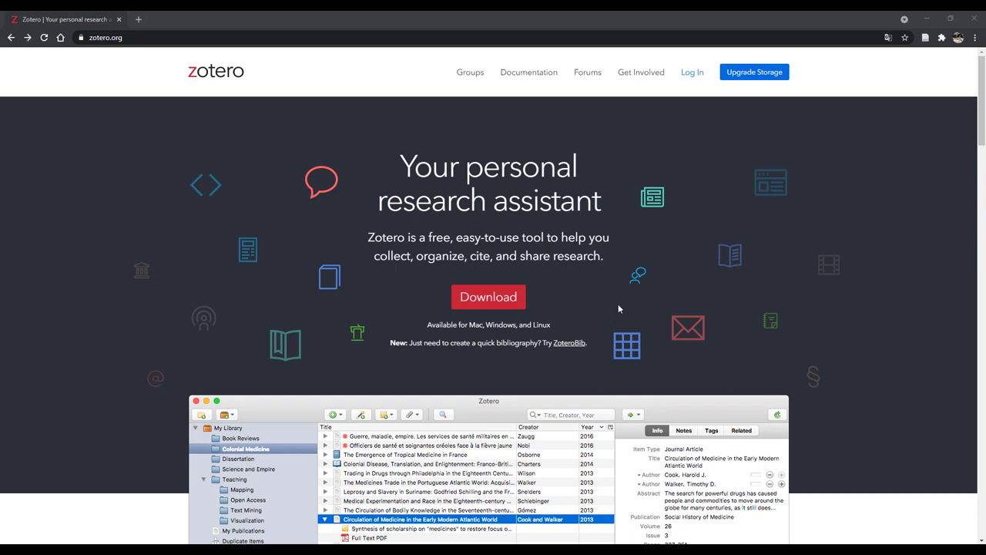
left_click(511, 300)
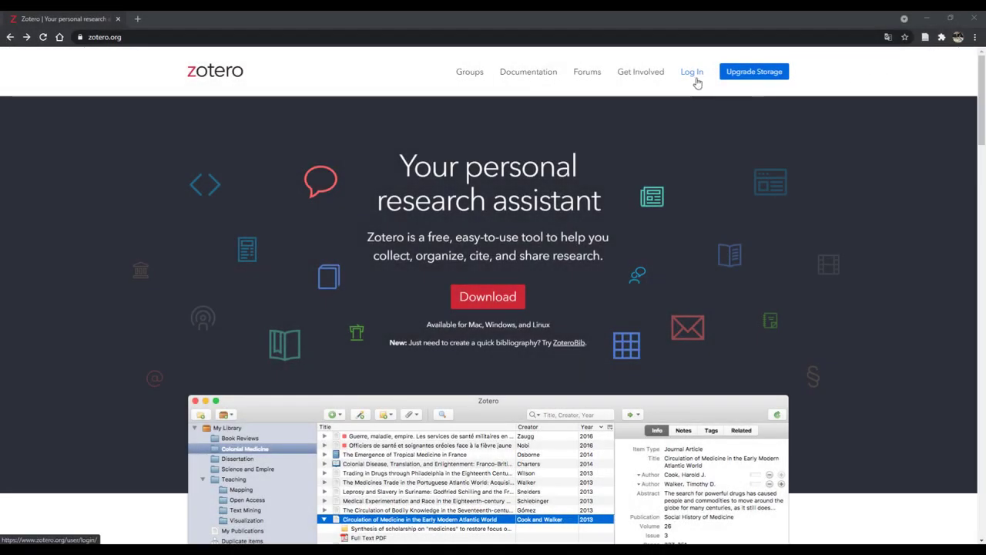
Step: Log in to the account on the zotero.org website using the prefilled credentials
left_click(696, 74)
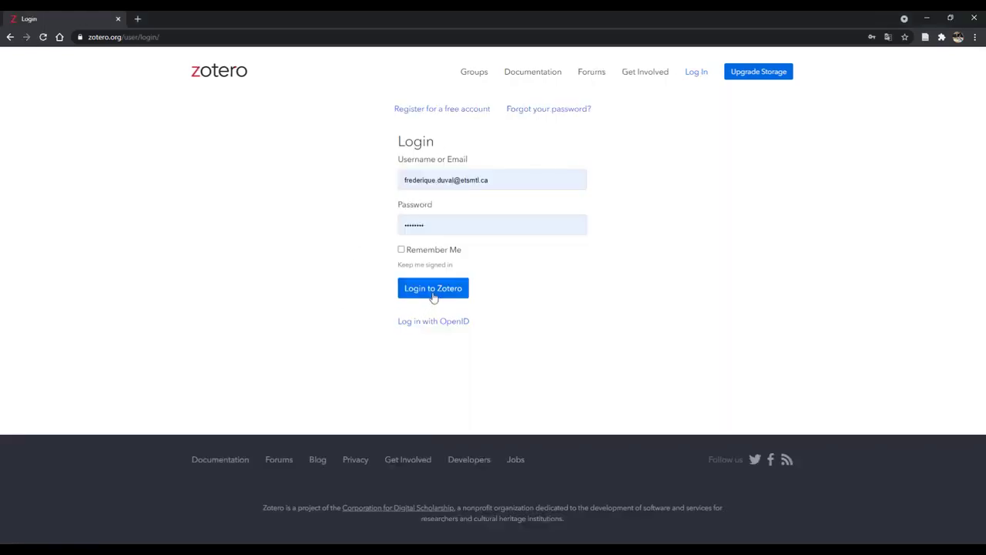
left_click(433, 296)
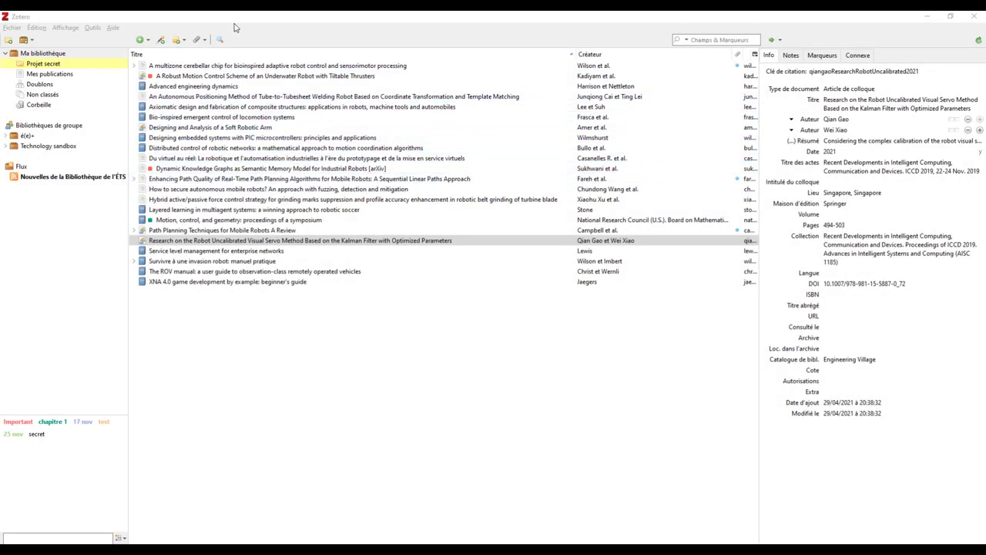
left_click(160, 40)
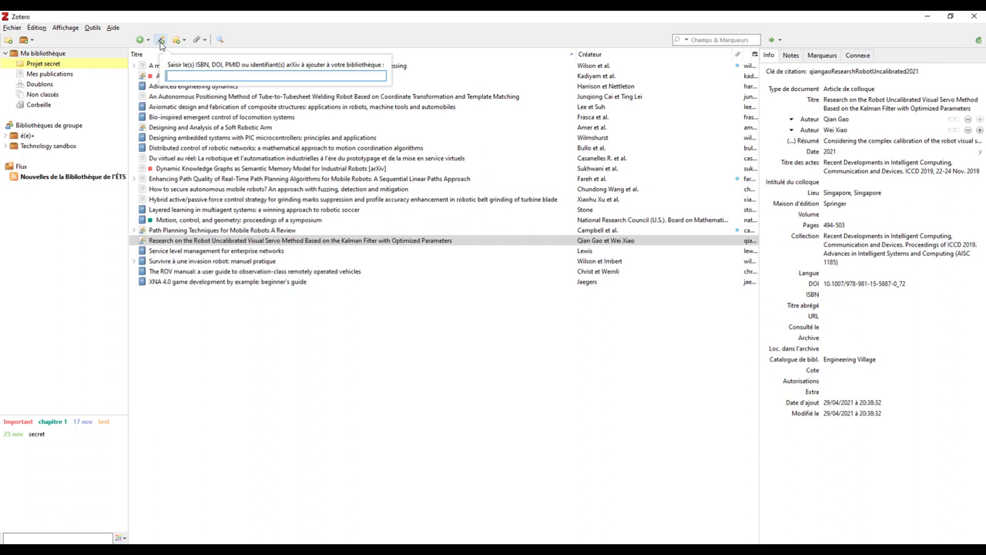
key("ctrl+v")
key("Return")
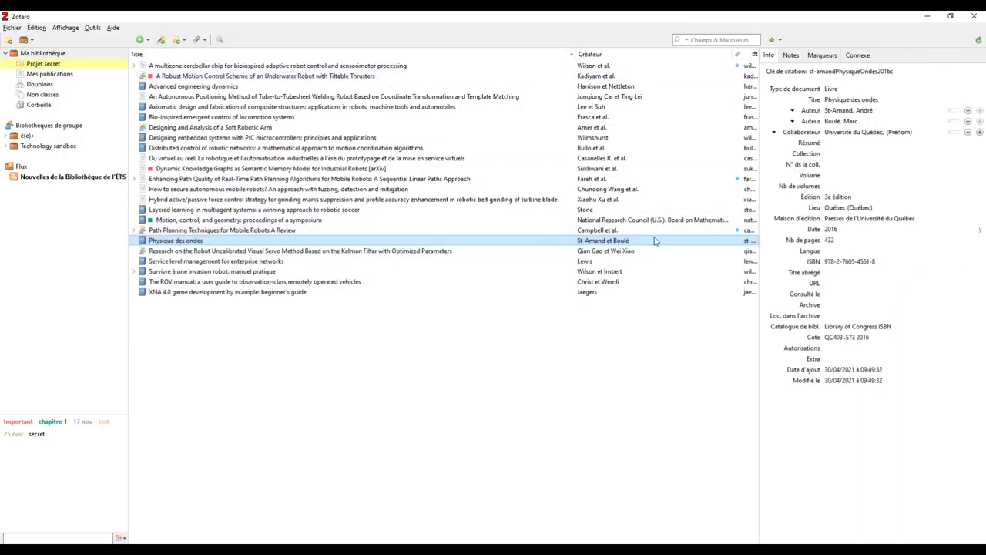
left_click(842, 262)
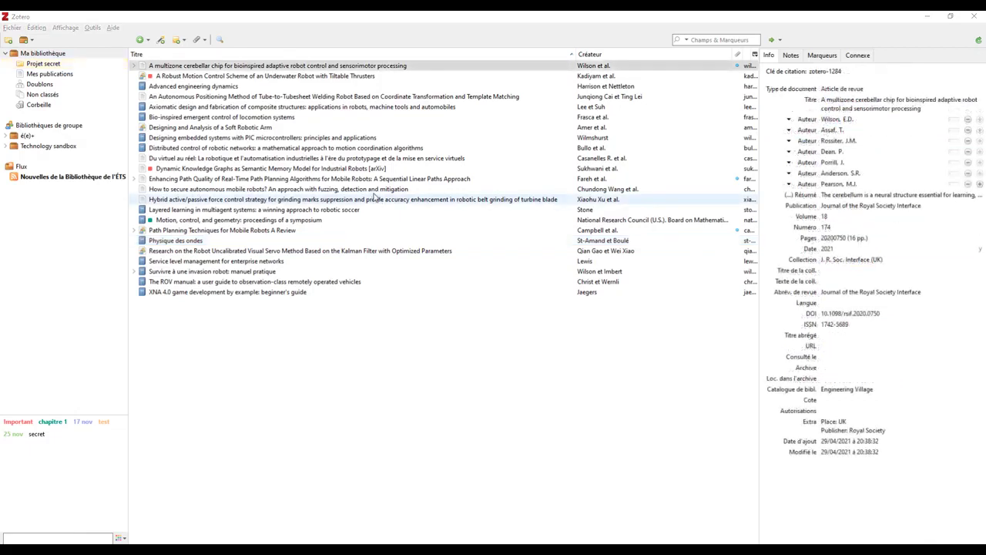
Step: Create a new blank item of type Livre in the library and look through the available document types
left_click(148, 41)
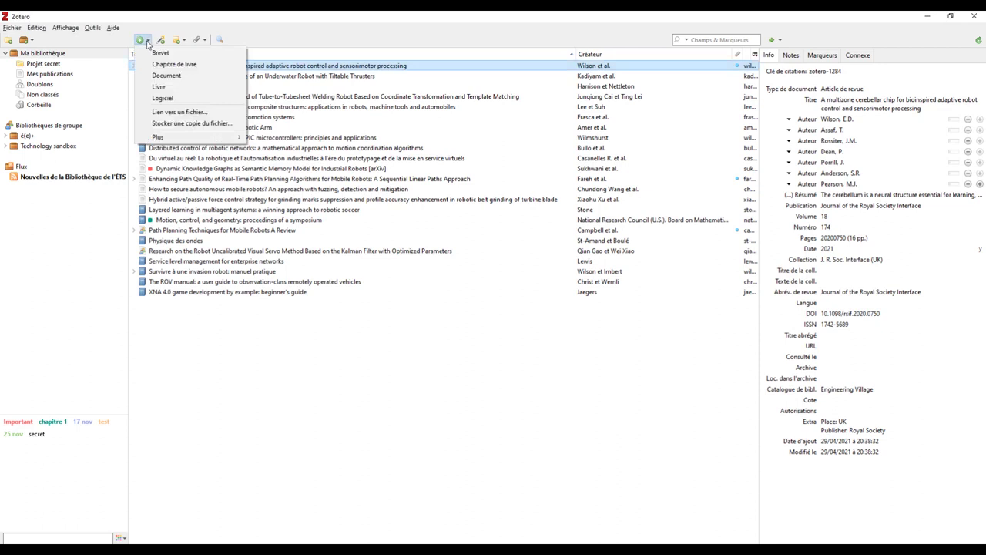
left_click(160, 87)
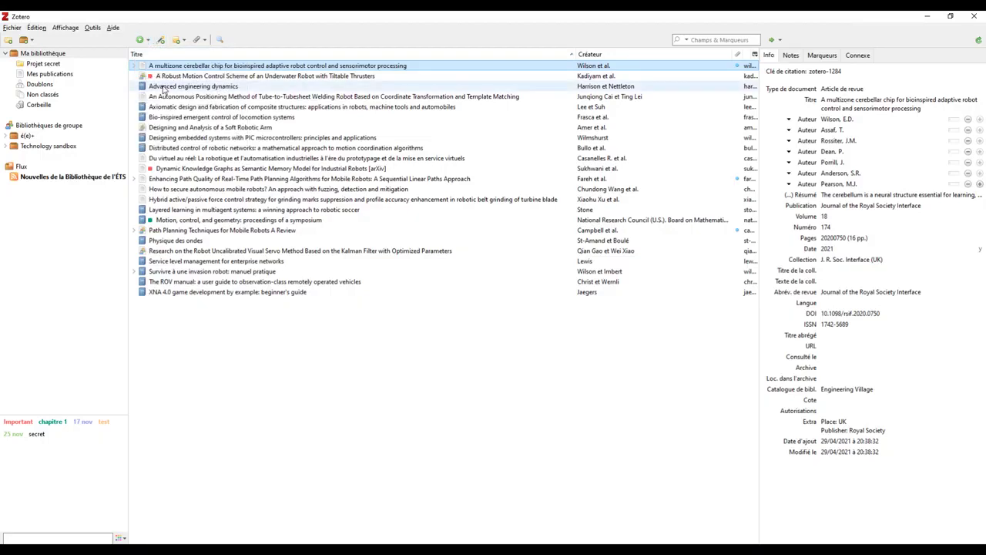
left_click(829, 90)
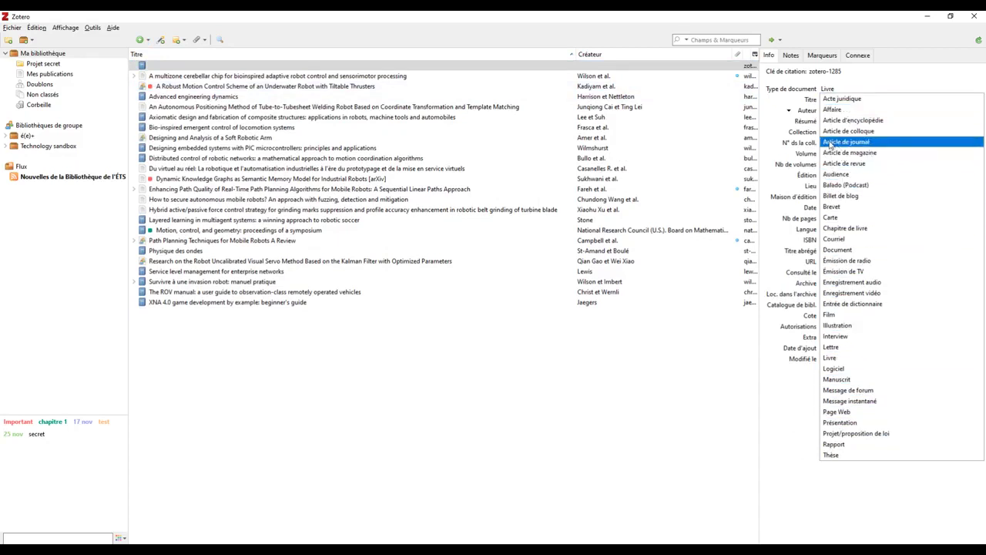
left_click(767, 121)
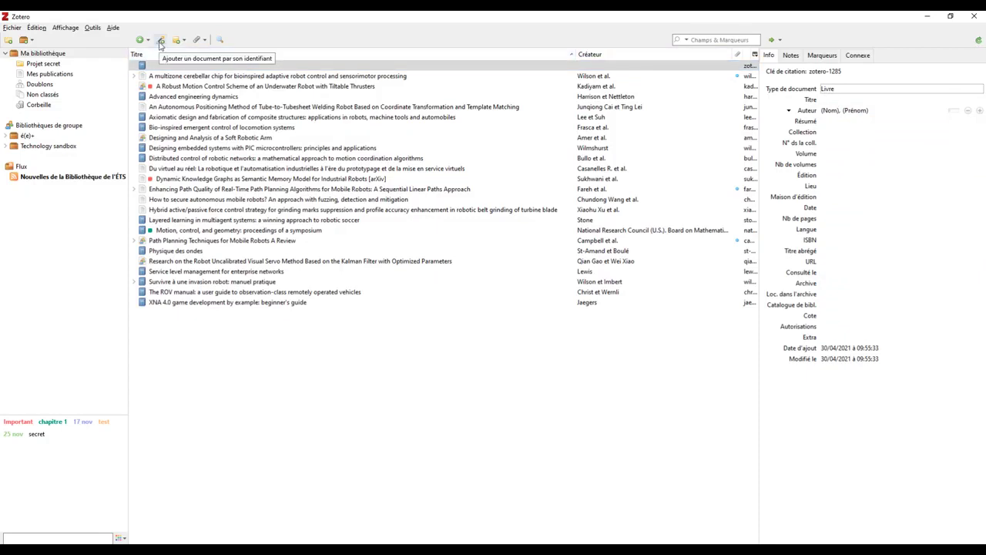
Step: Examine the bibliographic details of existing books, including "Designing embedded systems with PIC microcontrollers: principles and applications"
left_click(213, 97)
left_click(208, 117)
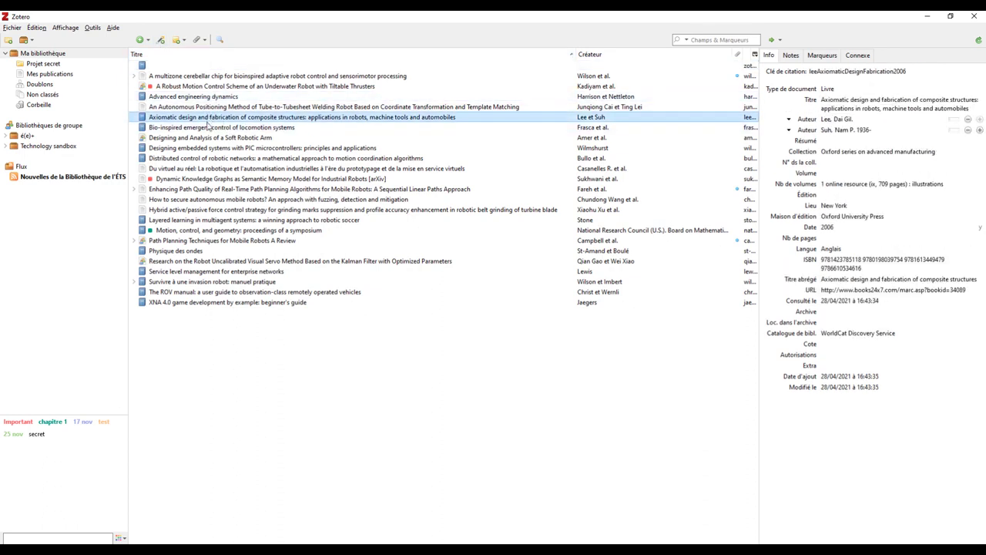
left_click(214, 148)
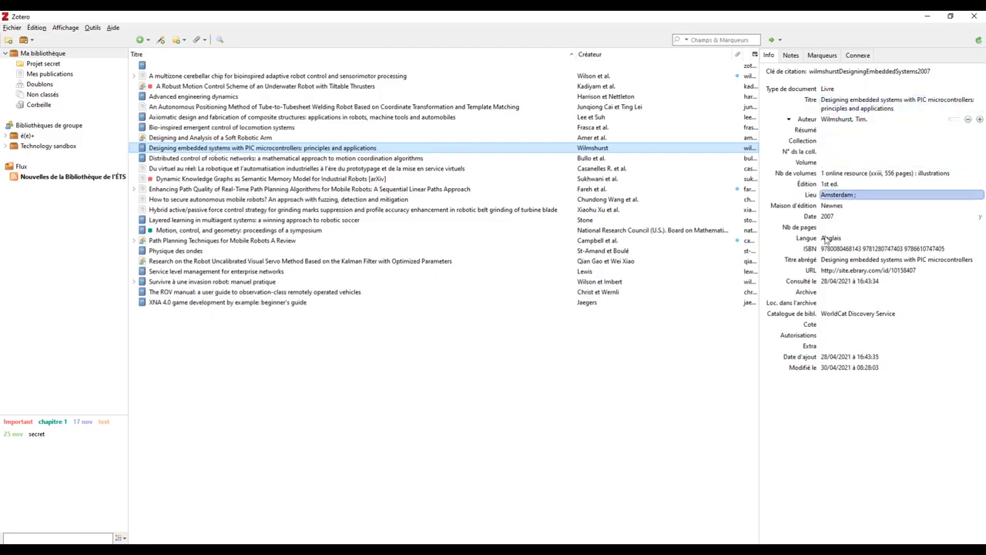
left_click(868, 96)
left_click(851, 120)
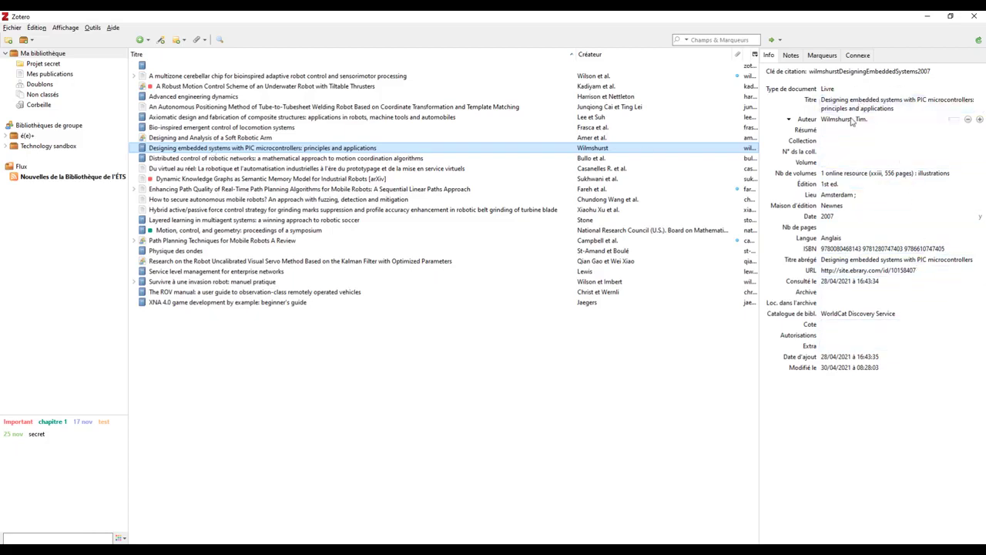
left_click(840, 131)
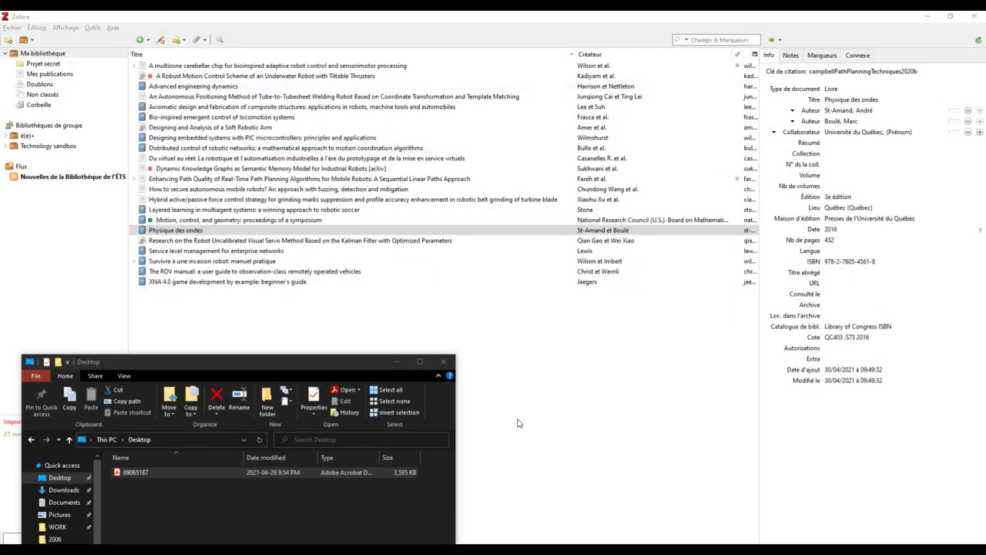
Step: Import the PDF 09065187 from the Desktop folder into the Zotero library and inspect the file attached to its item
left_click(147, 477)
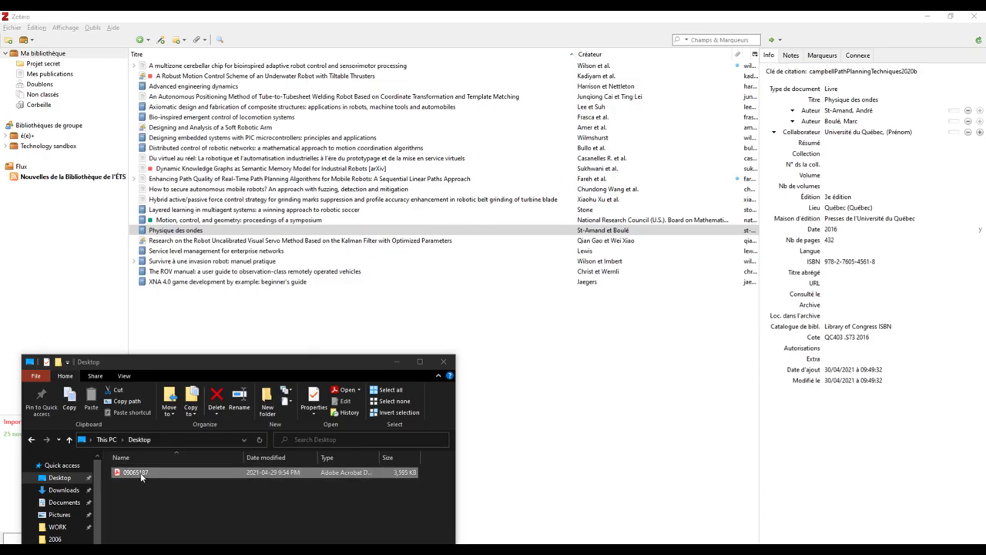
left_click_drag(140, 472, 409, 310)
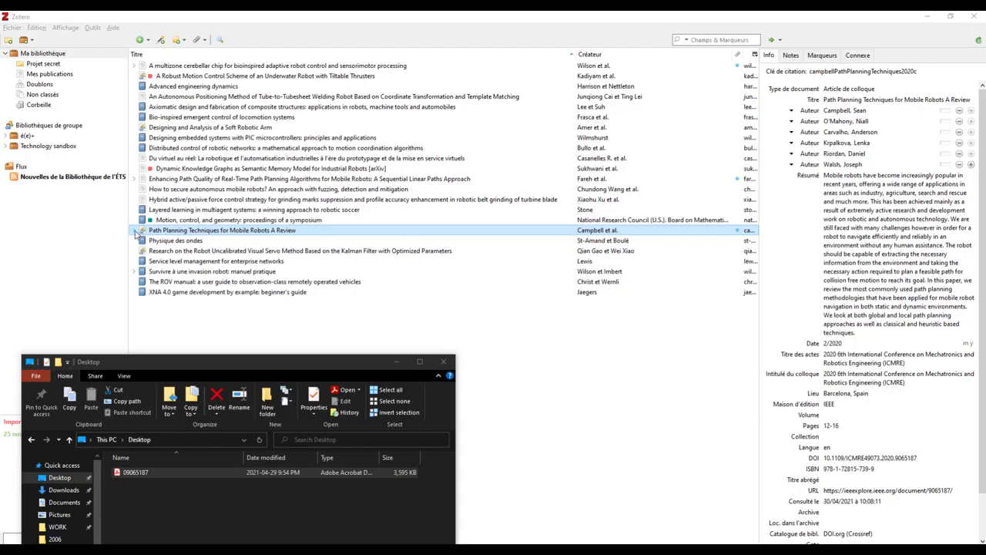
left_click(136, 232)
left_click(136, 231)
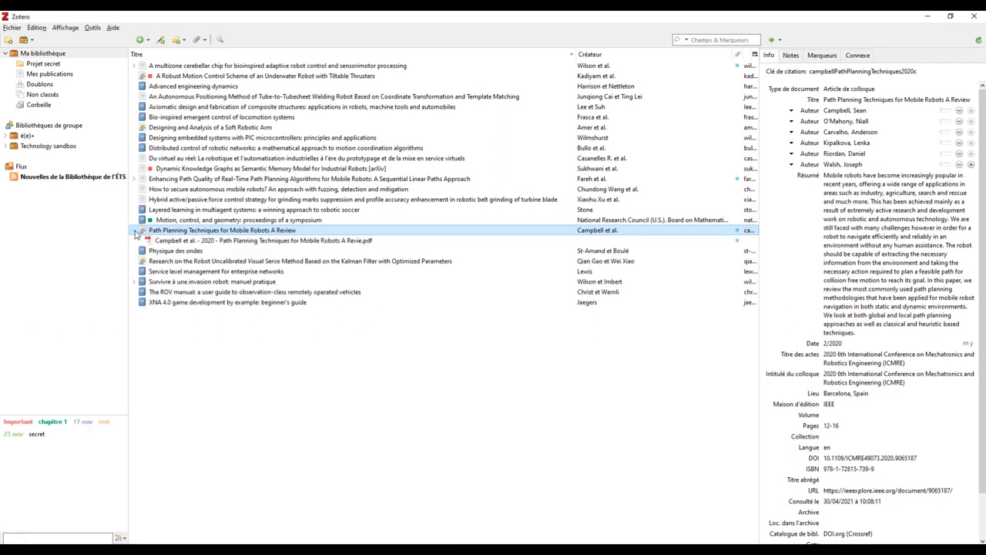
left_click(216, 242)
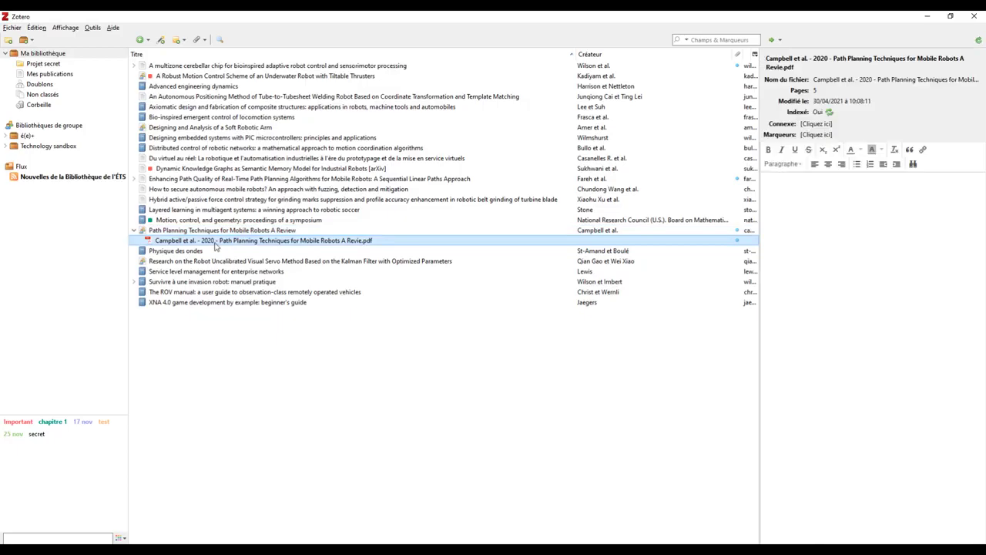
left_click(216, 230)
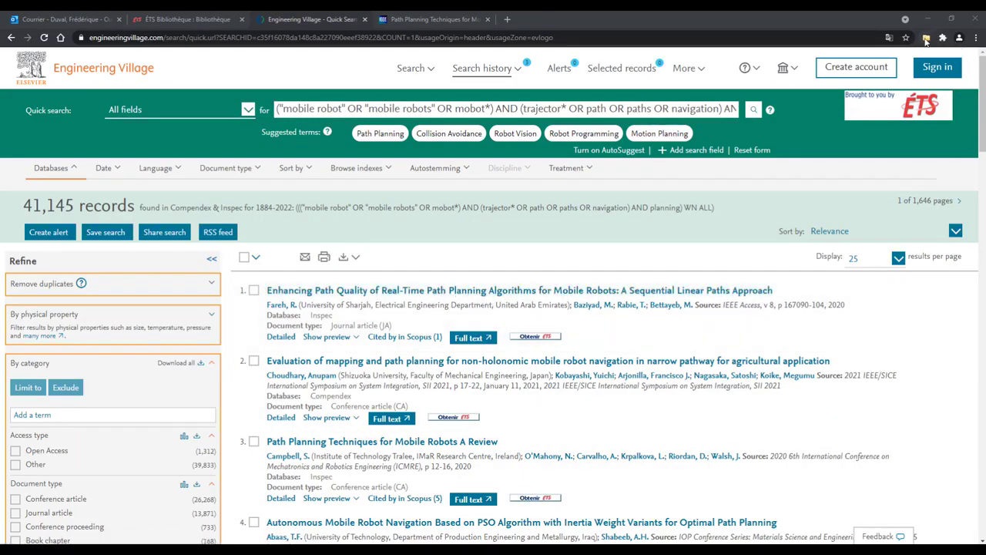
left_click(926, 38)
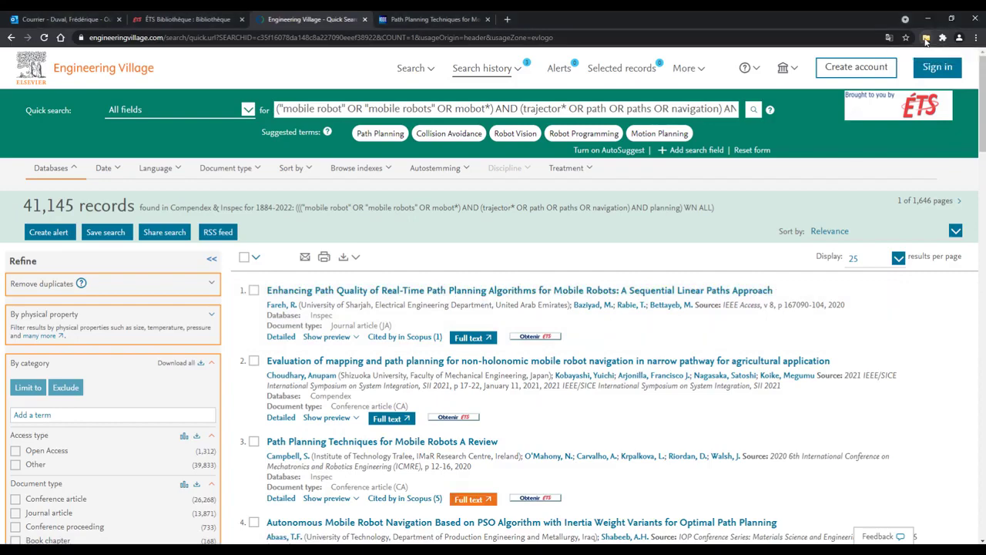
scroll(408, 245, "down", 3)
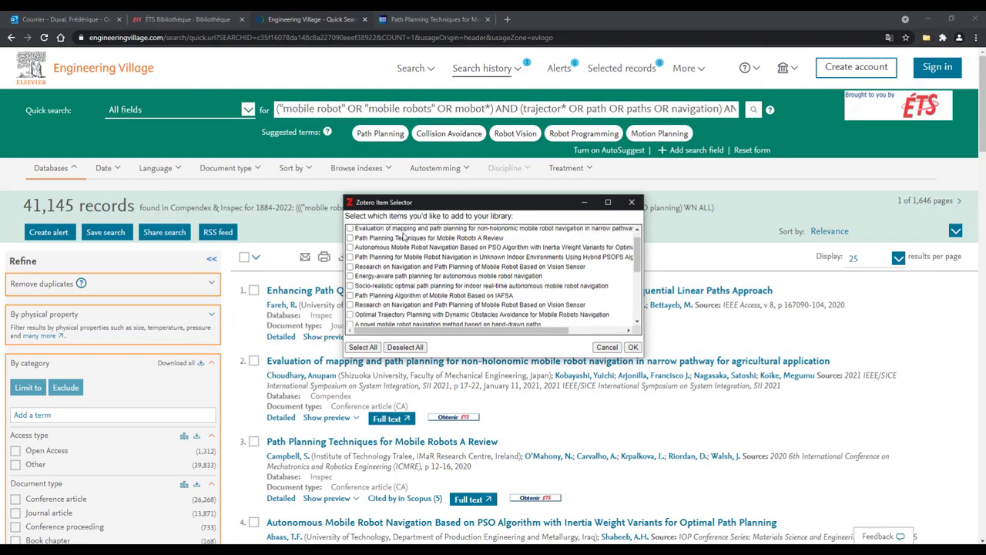
scroll(405, 236, "up", 3)
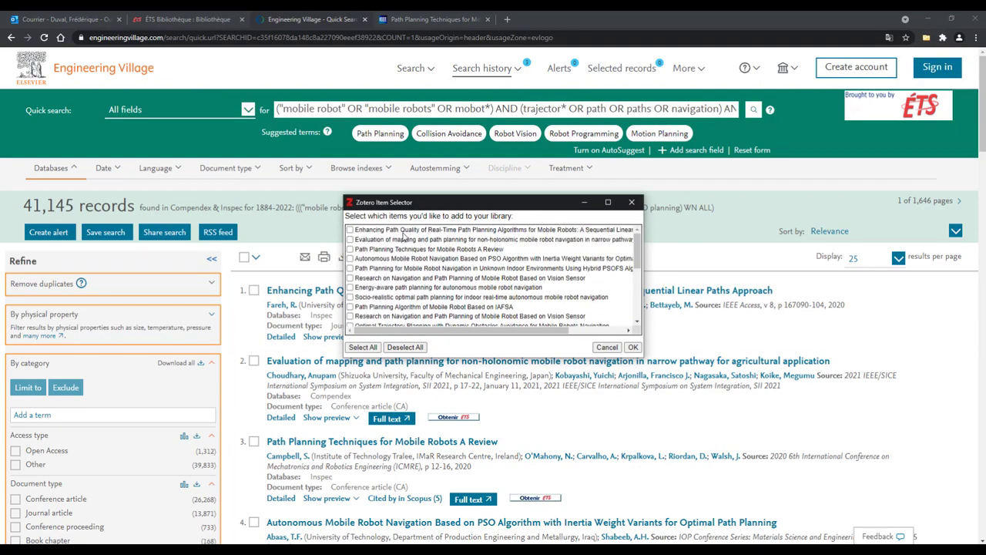
left_click(608, 347)
Step: Open the full-text PDF of "Path Planning Techniques for Mobile Robots A Review" from the search results and save it to Zotero
scroll(496, 450, "down", 1)
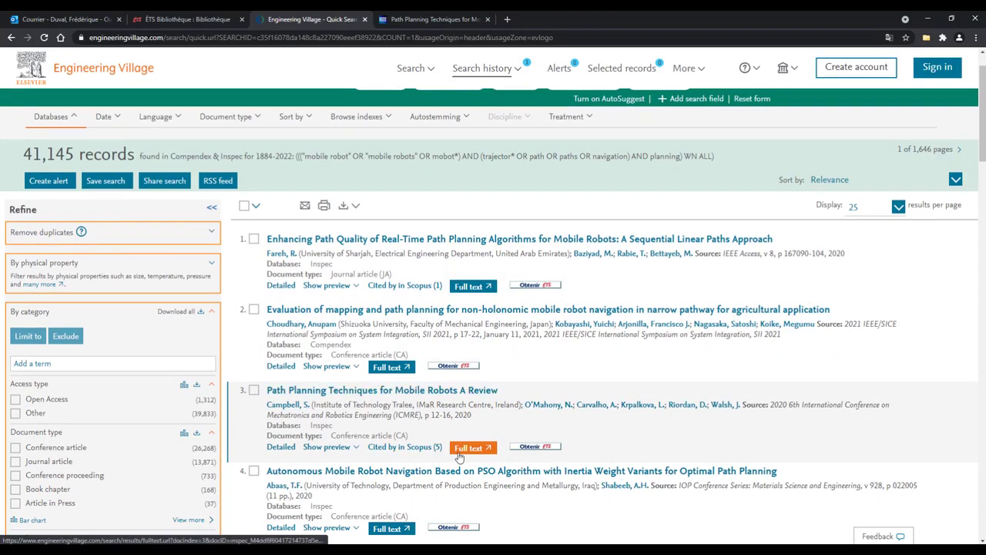
left_click(459, 454)
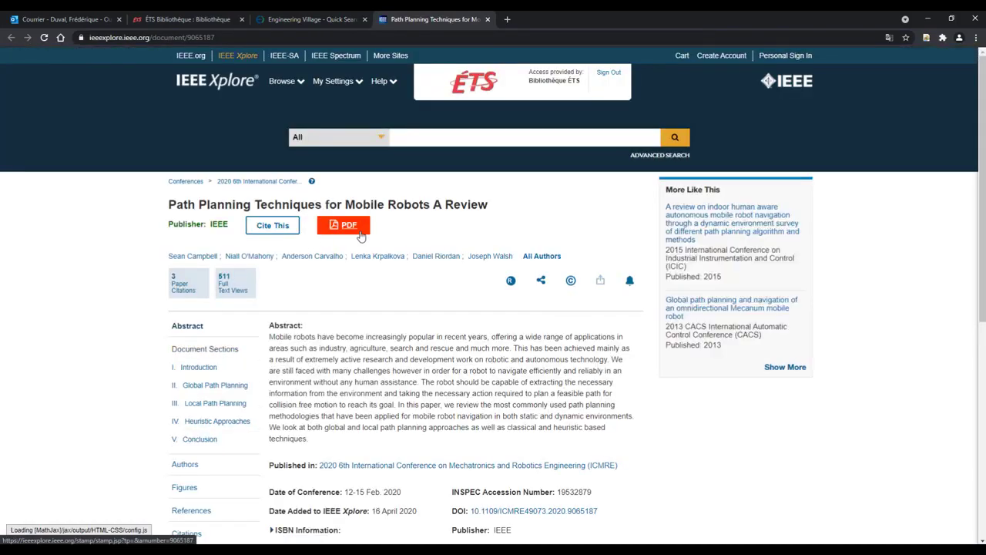
left_click(359, 234)
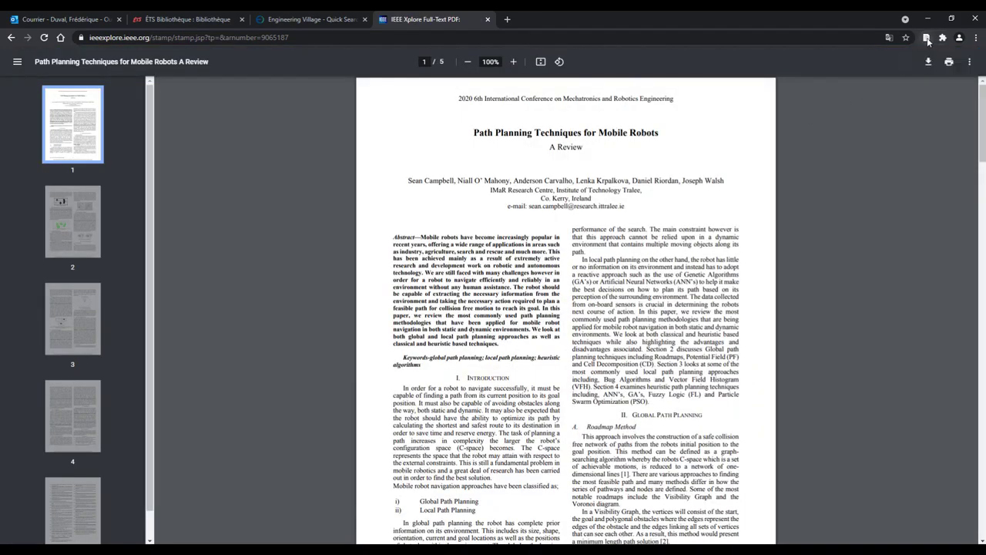
left_click(926, 38)
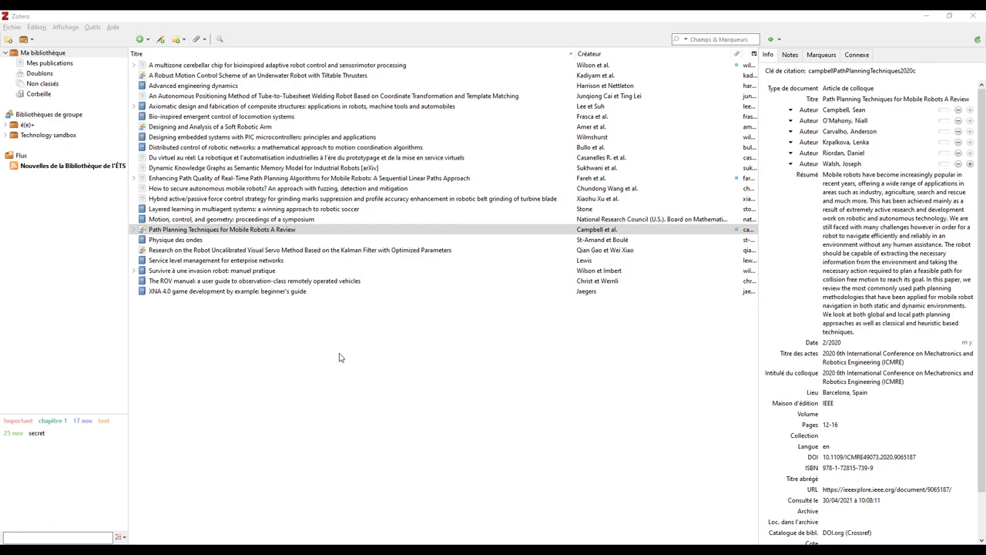
Step: In Zotero, create a new collection named "projet secret"
left_click(7, 42)
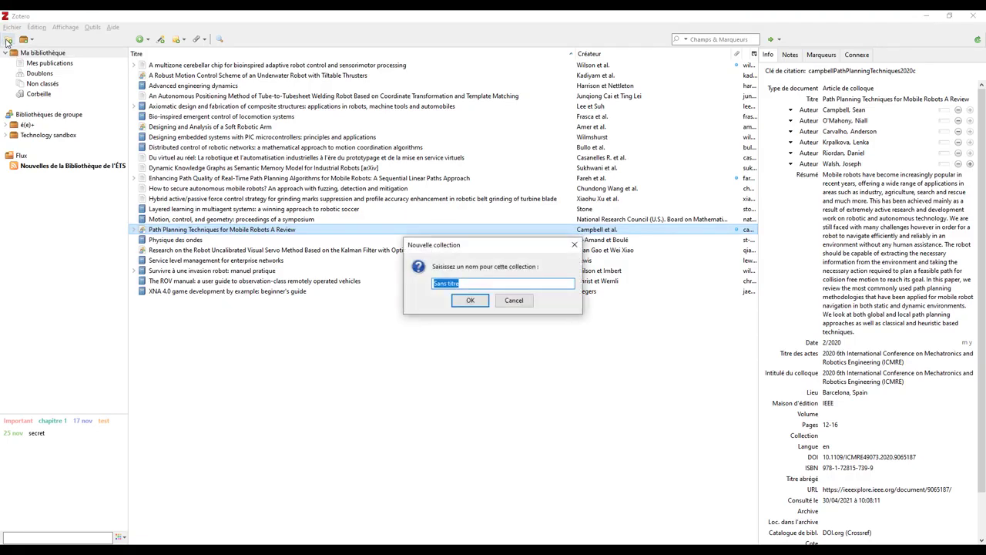
type("projet secret")
key("Return")
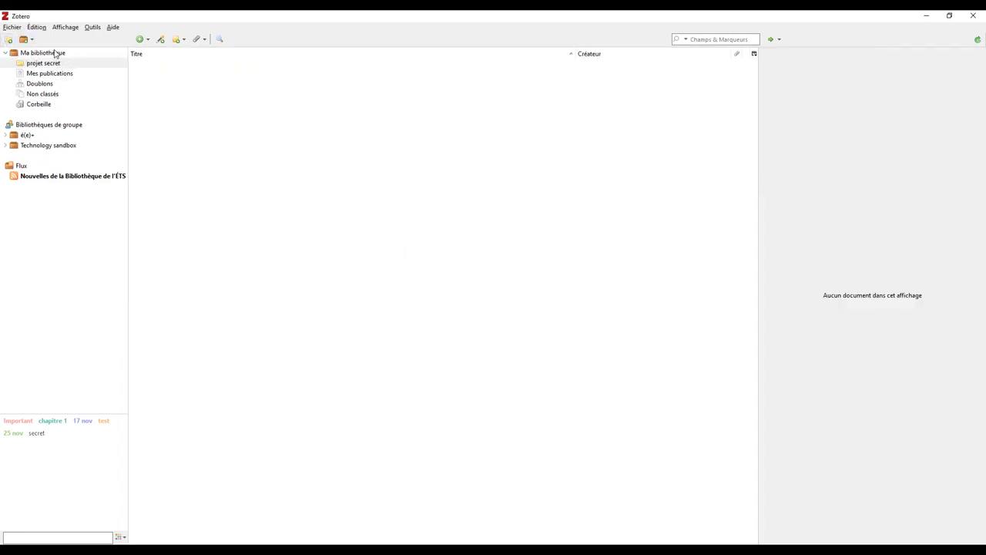
Step: Add the library items from "Advanced engineering dynamics" through "Layered learning in multiagent systems" to the projet secret collection
left_click(54, 53)
left_click(173, 86)
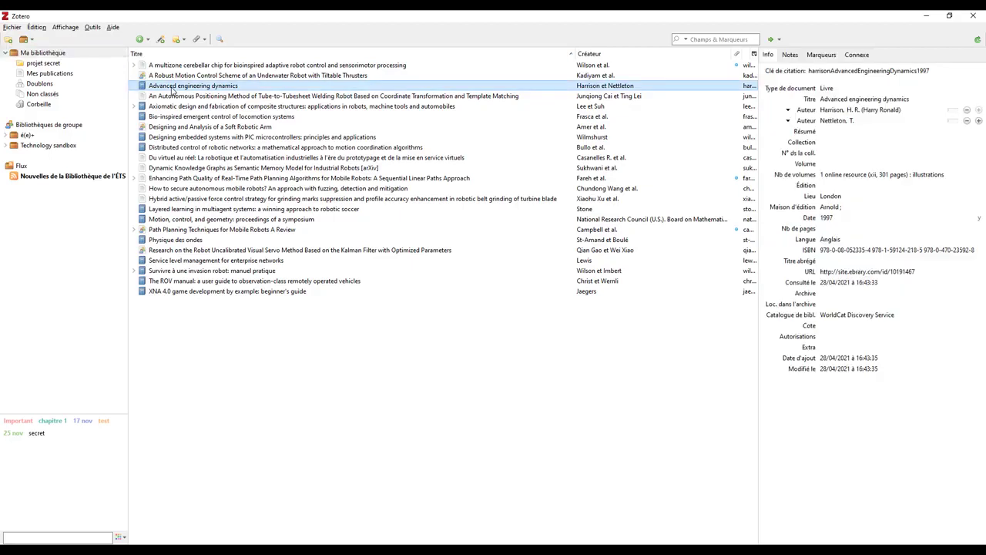
key("shift+Down")
key("shift+Down")
key("shift+Down")
key("shift+Down")
key("shift+Down")
key("shift+Down")
key("shift+Down")
key("shift+Down")
key("shift+Down")
key("shift+Down")
key("shift+Down")
key("shift+Down")
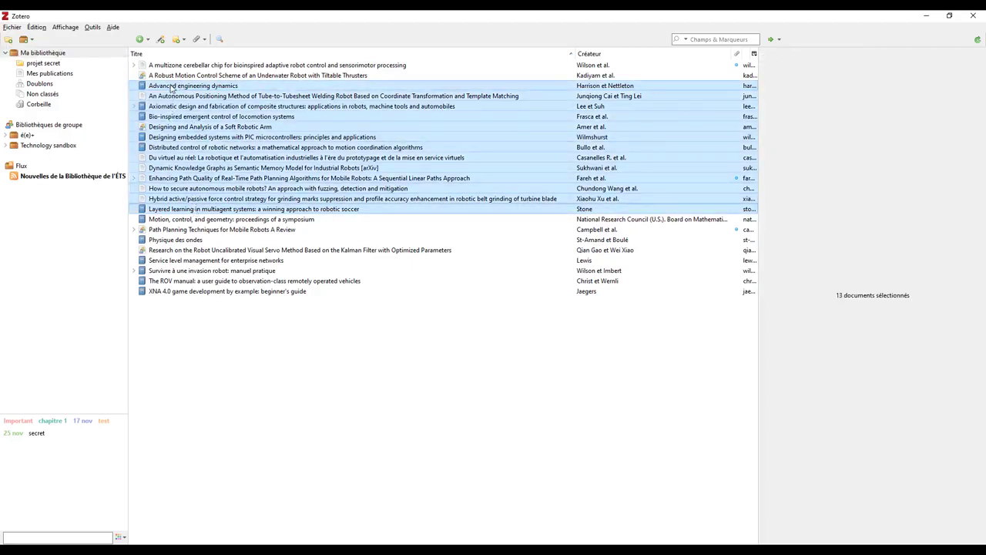
left_click_drag(45, 67, 45, 68)
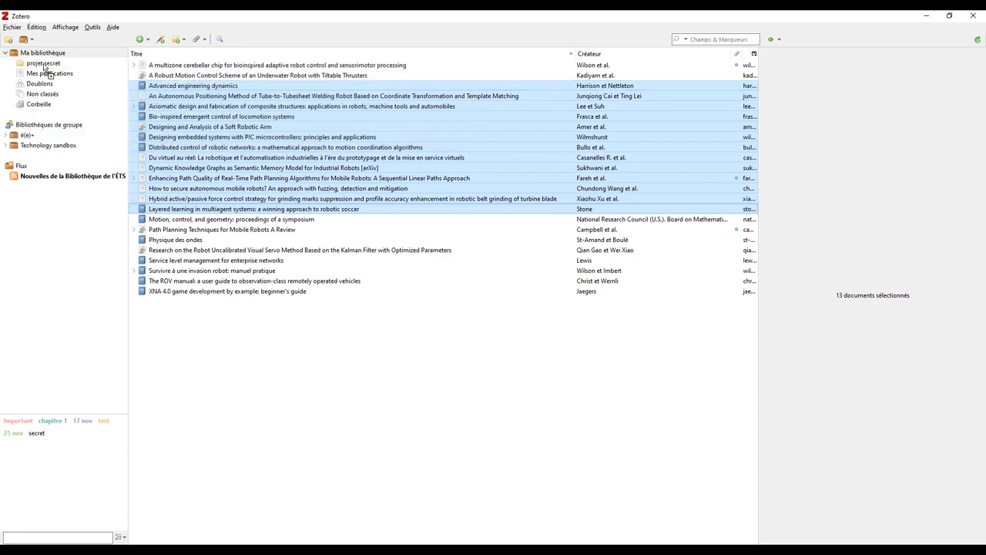
left_click(45, 63)
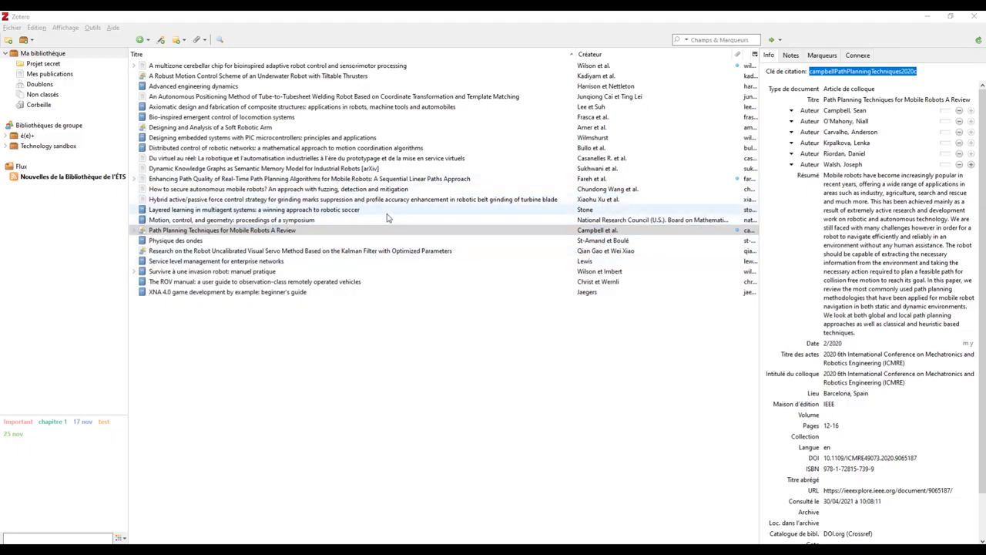
Step: Add the tag "secret" to the item "Path Planning Techniques for Mobile Robots A Review"
left_click(822, 58)
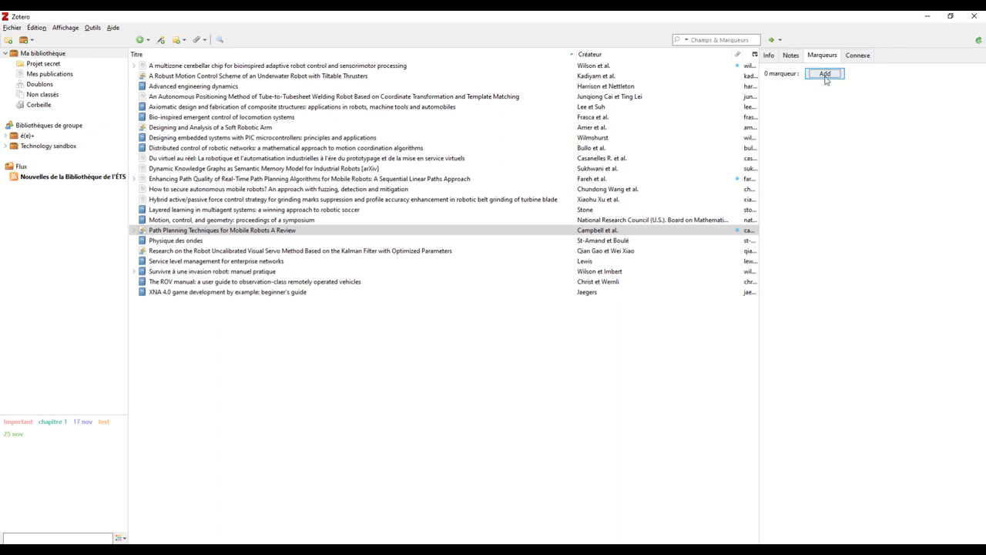
left_click(825, 74)
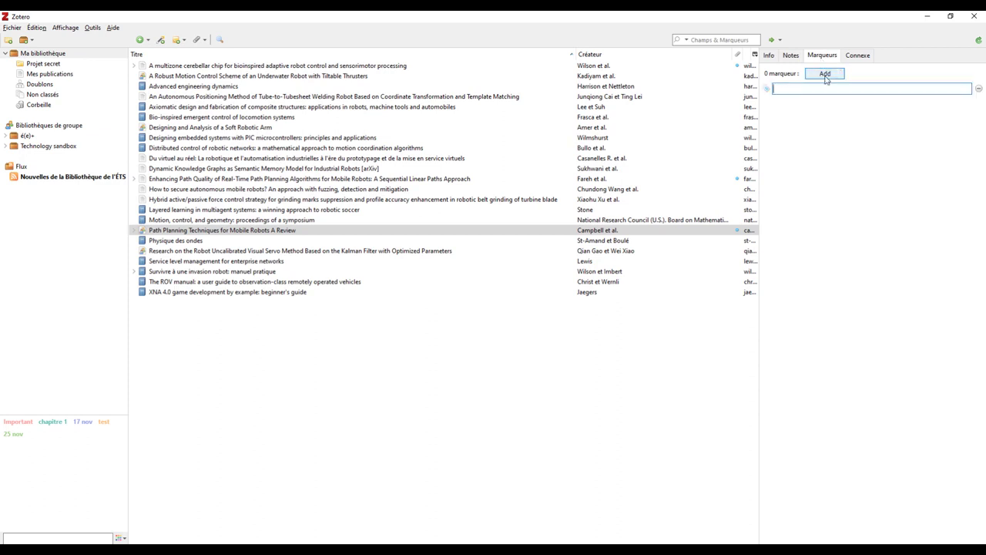
type("secret")
left_click(478, 138)
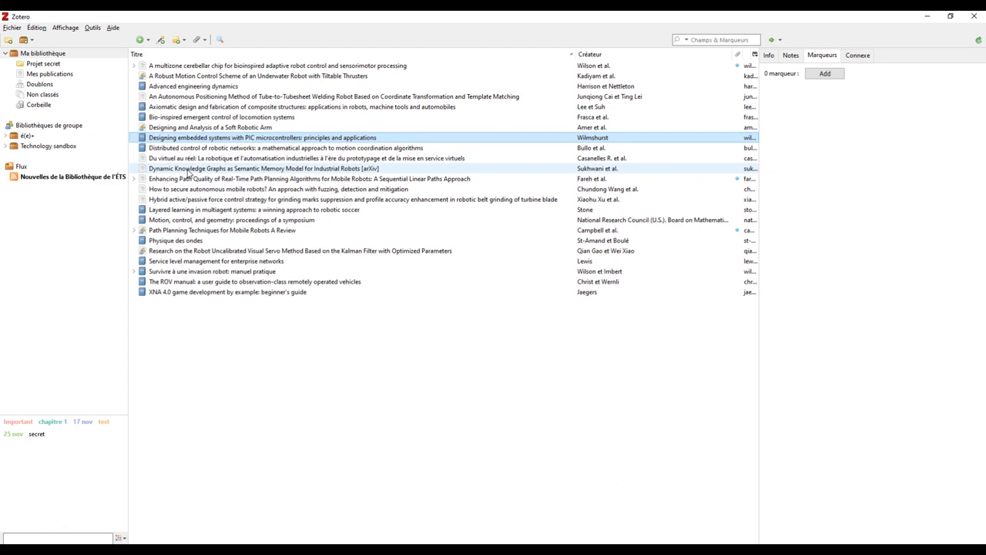
Step: Assign the Important tag to the Dynamic Knowledge Graphs, How to secure, Motion control, Robot Uncalibrated Visual Servo and Bio-inspired emergent control items
left_click(188, 169)
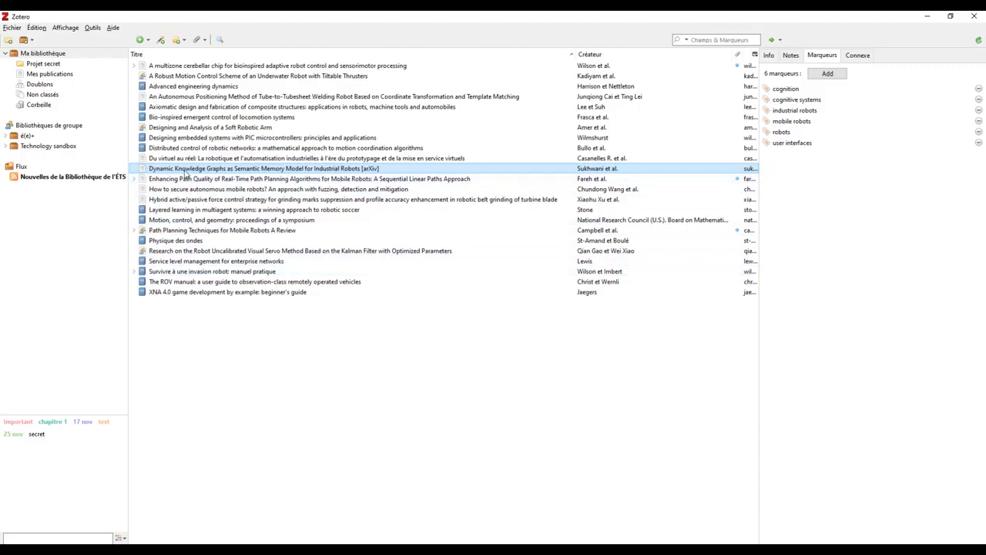
left_click(174, 189)
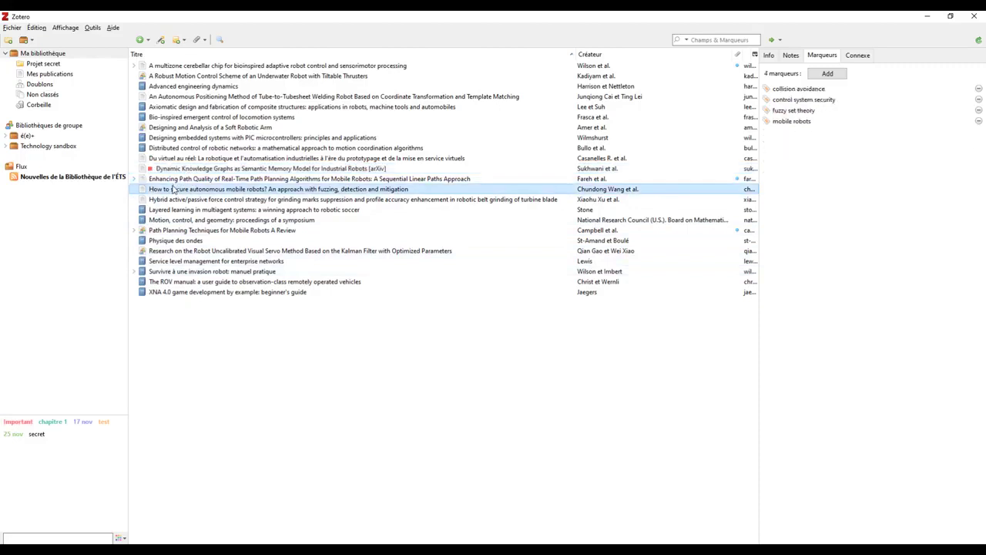
left_click(171, 220)
left_click(171, 251)
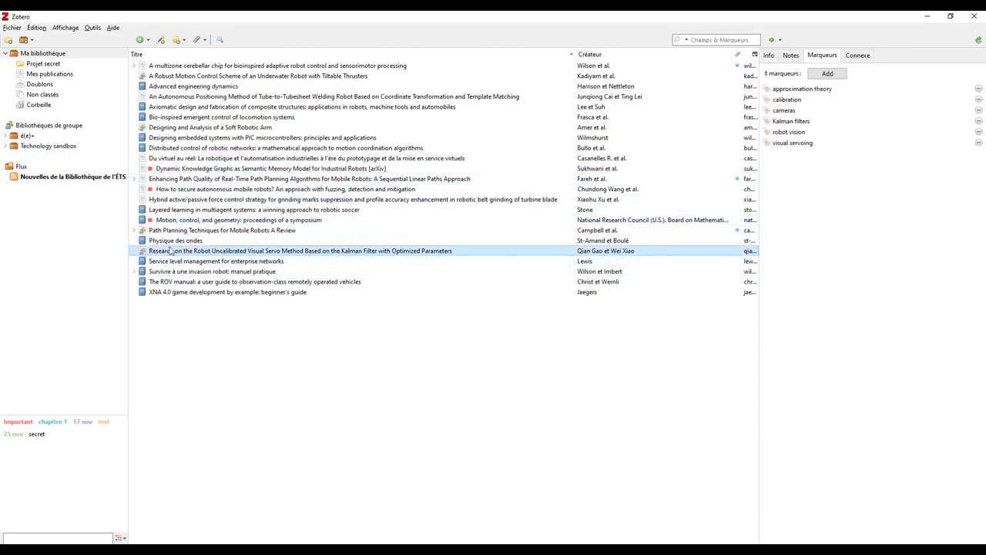
key("1")
left_click(191, 118)
key("1")
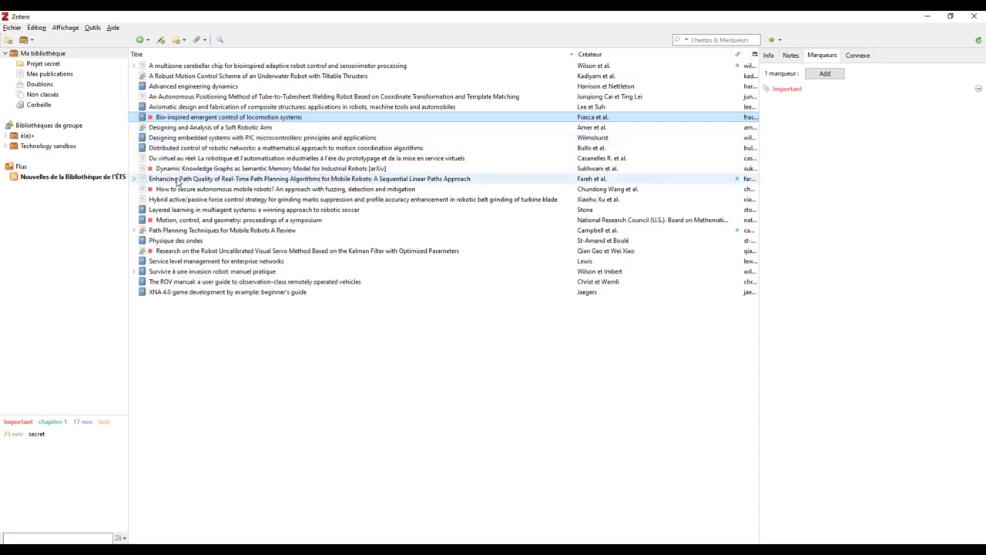
Step: Examine the tags attached to the item "Enhancing Path Quality of Real-Time Path Planning Algorithms for Mobile Robots"
left_click(177, 180)
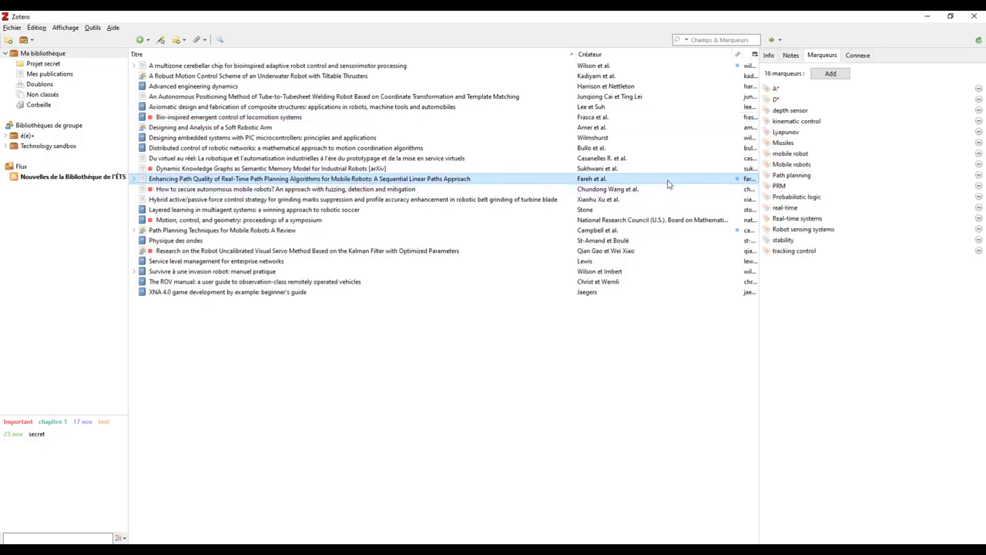
left_click(881, 175)
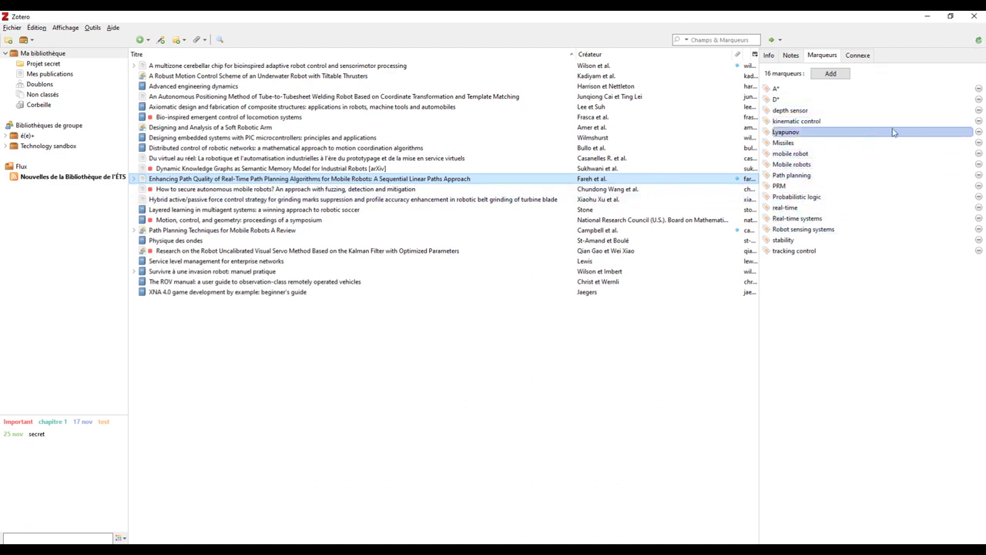
Step: Create a standalone note in the library containing the text "notes"
left_click(331, 229)
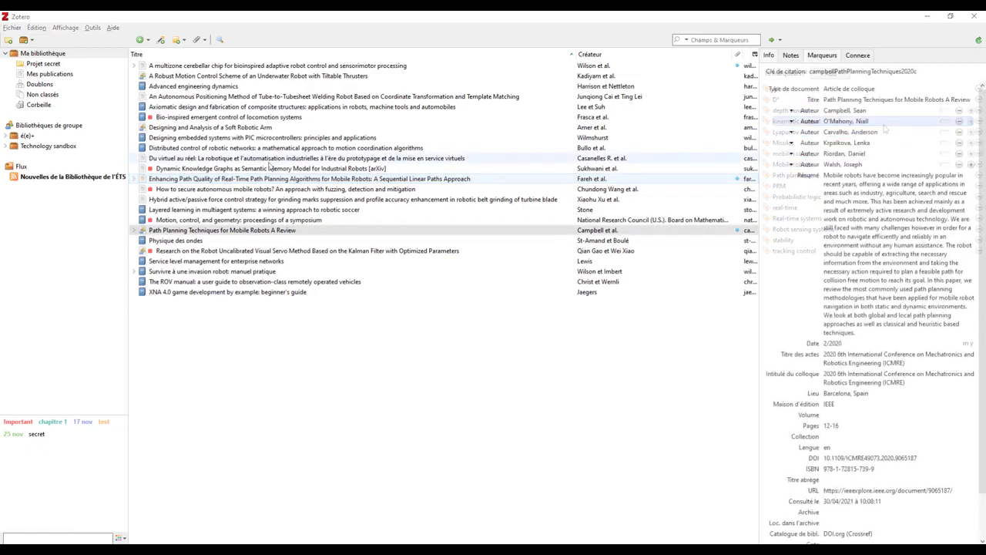
left_click(182, 40)
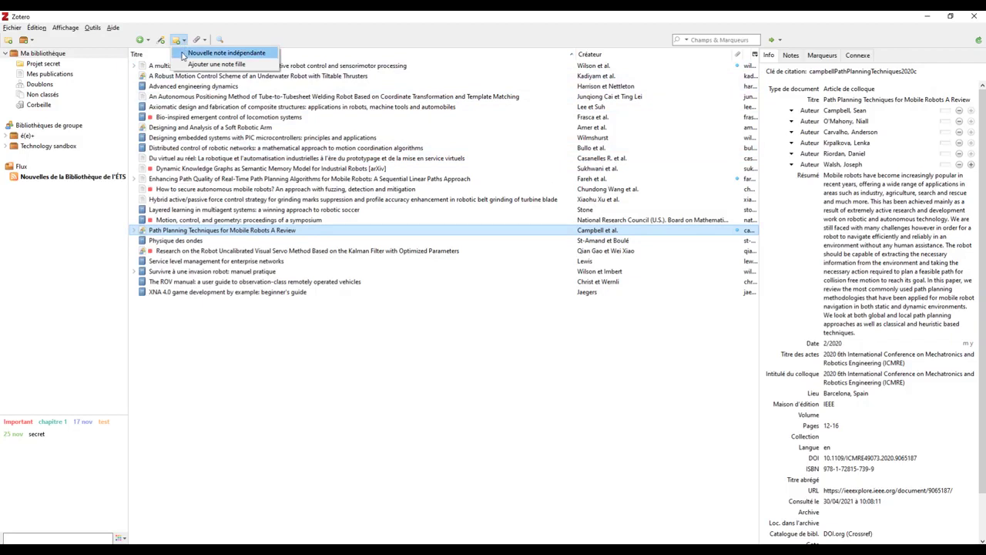
left_click(188, 54)
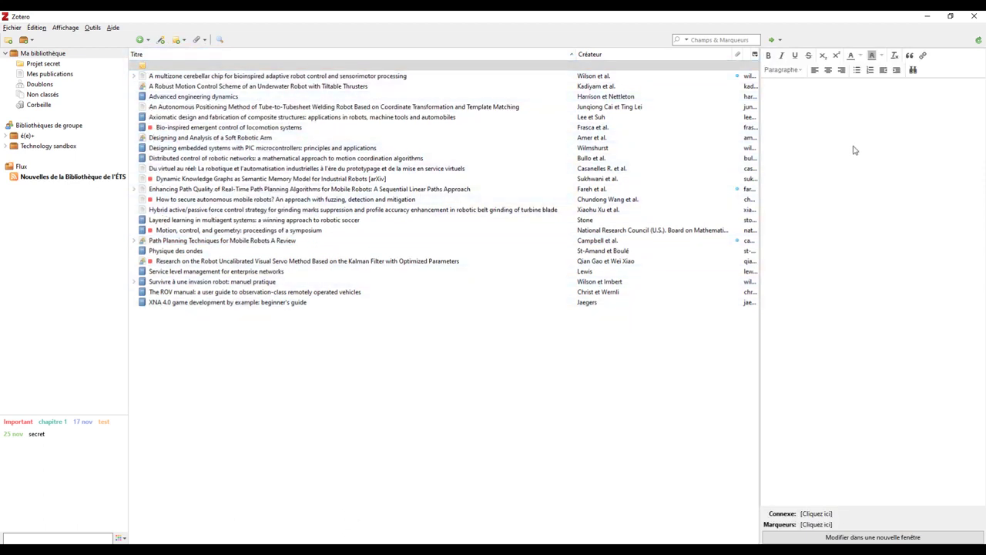
type("notes")
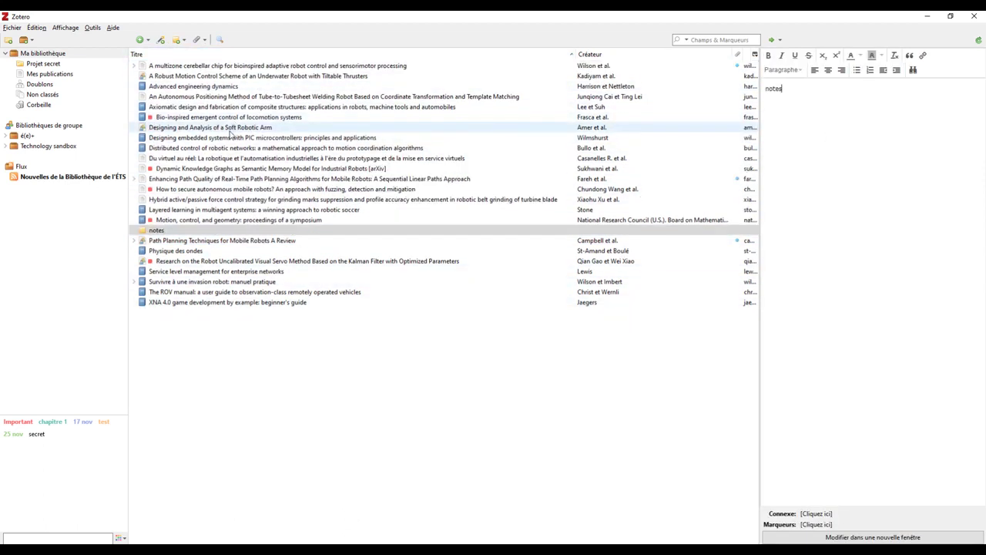
Step: Add a child note reading "notes" to the item "Axiomatic design and fabrication of composite structures"
left_click(242, 180)
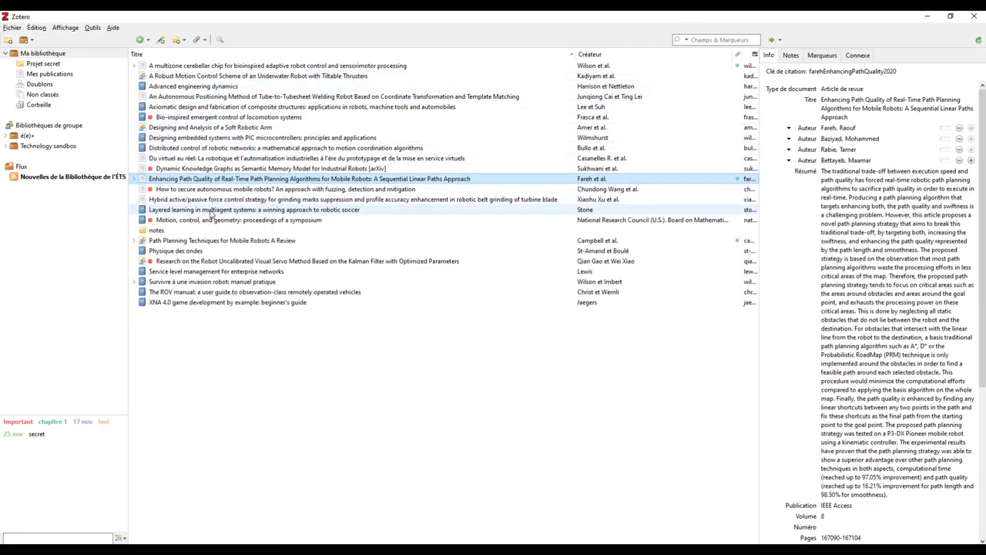
left_click(189, 110)
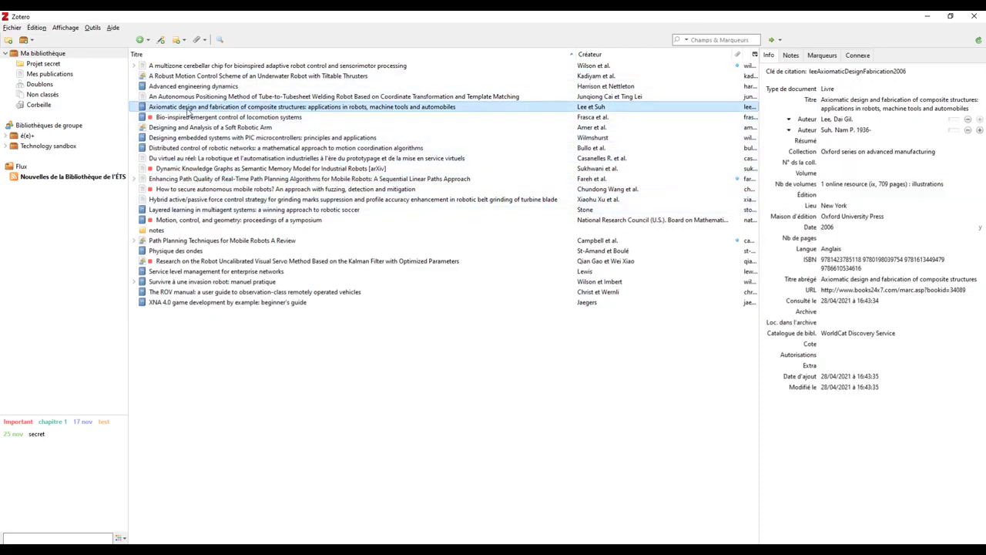
left_click(184, 41)
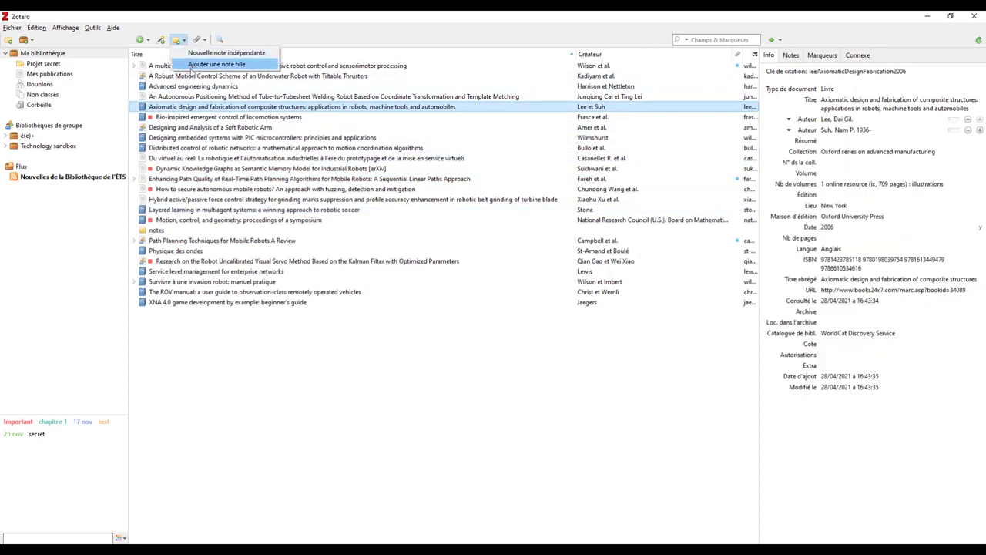
left_click(193, 68)
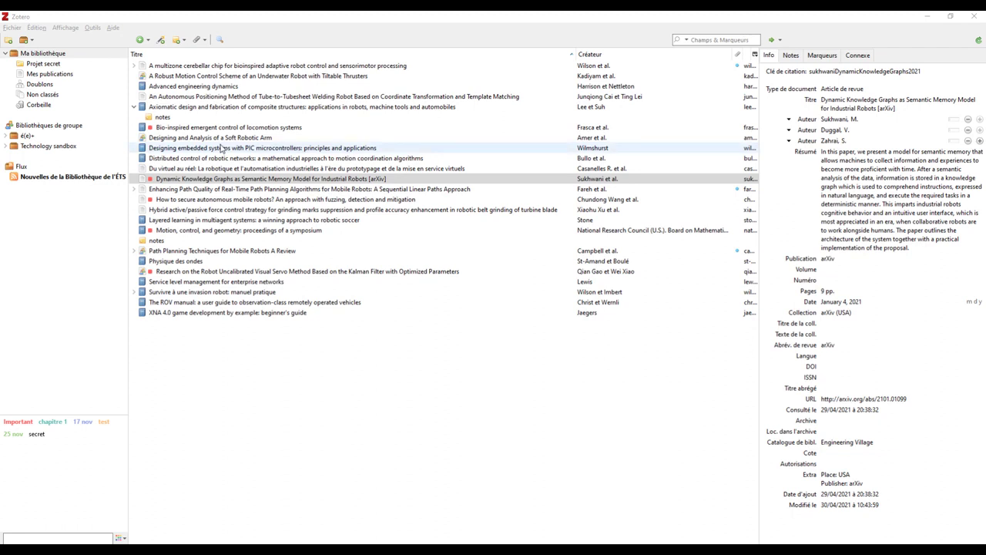
Step: Check the citation styles in the preferences for "École de technologie supérieure - APA (Français - Canada)"
left_click(36, 27)
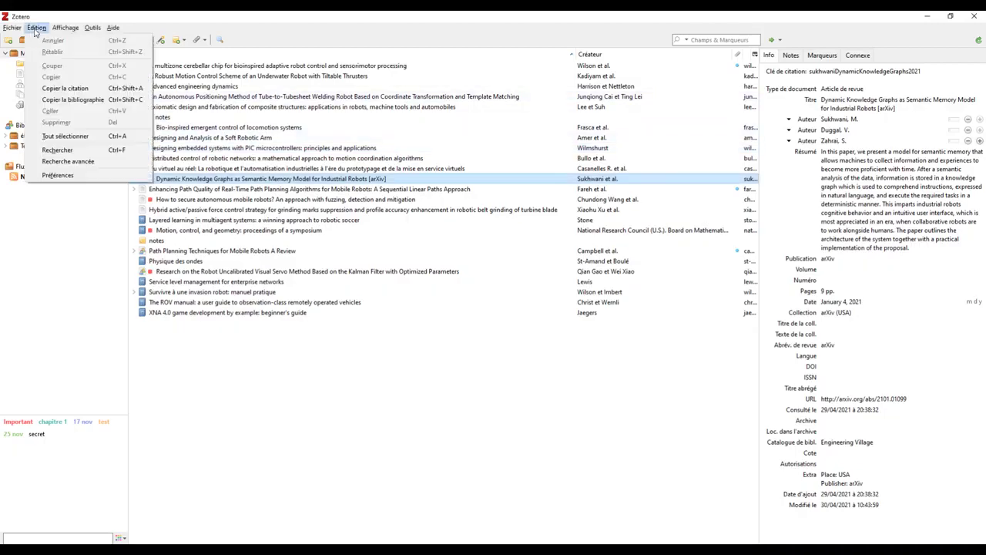
left_click(57, 175)
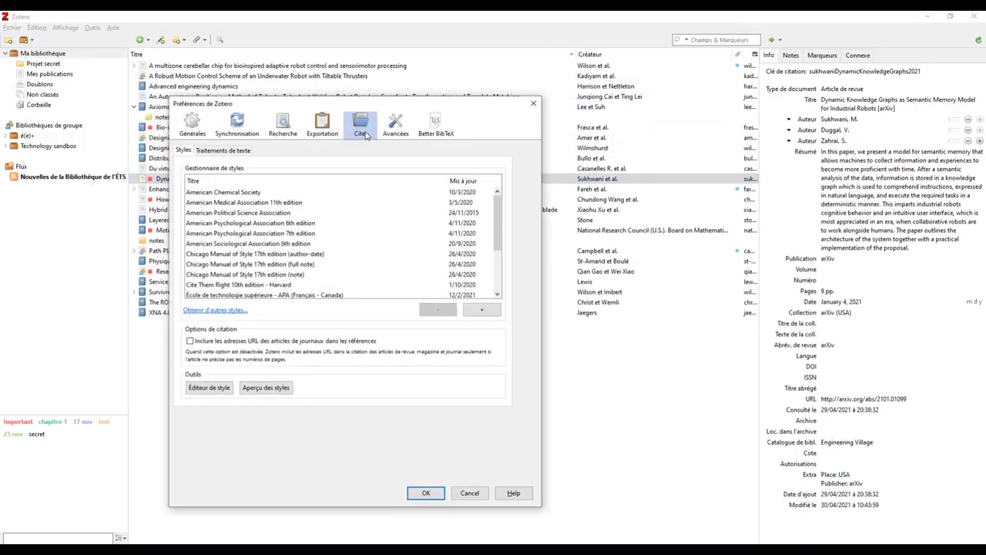
scroll(321, 253, "down", 1)
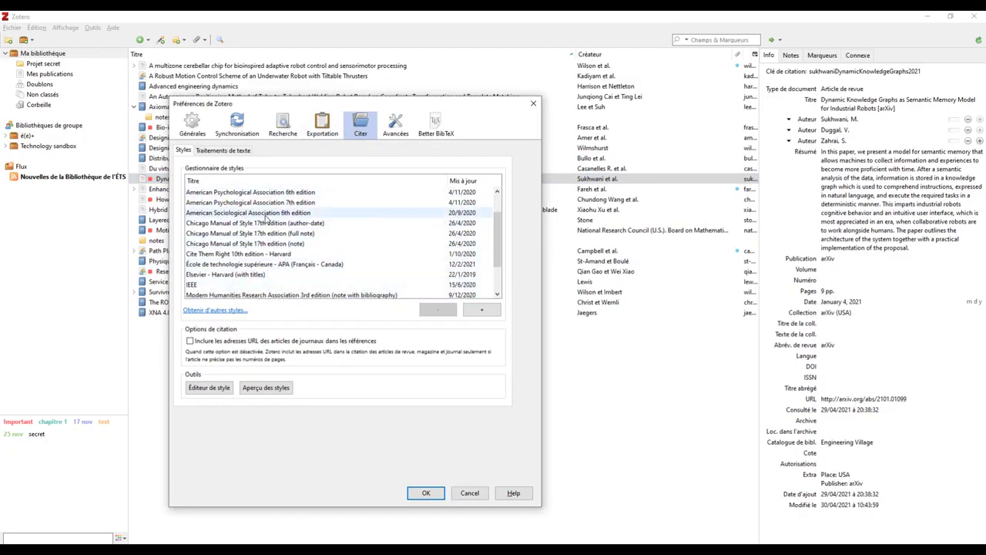
left_click(251, 265)
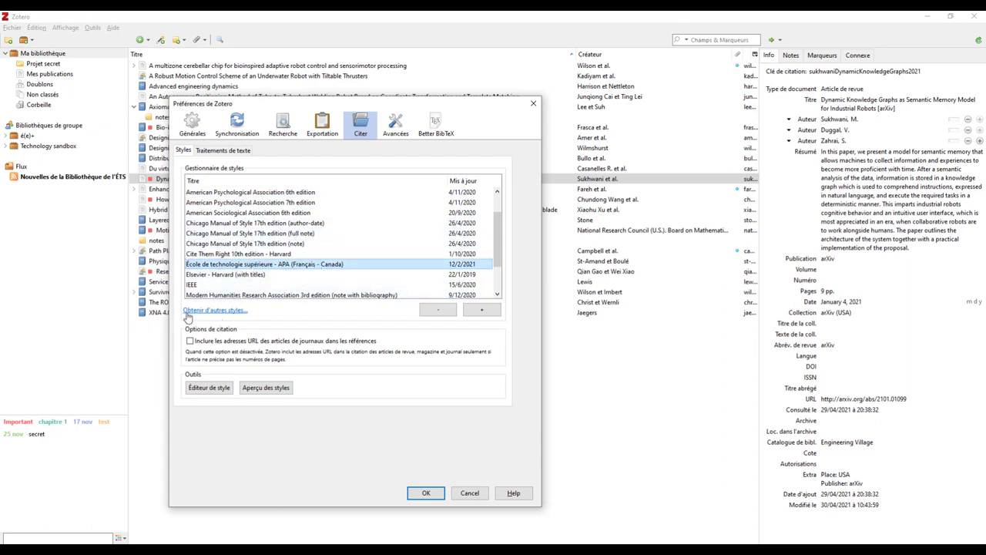
left_click(425, 494)
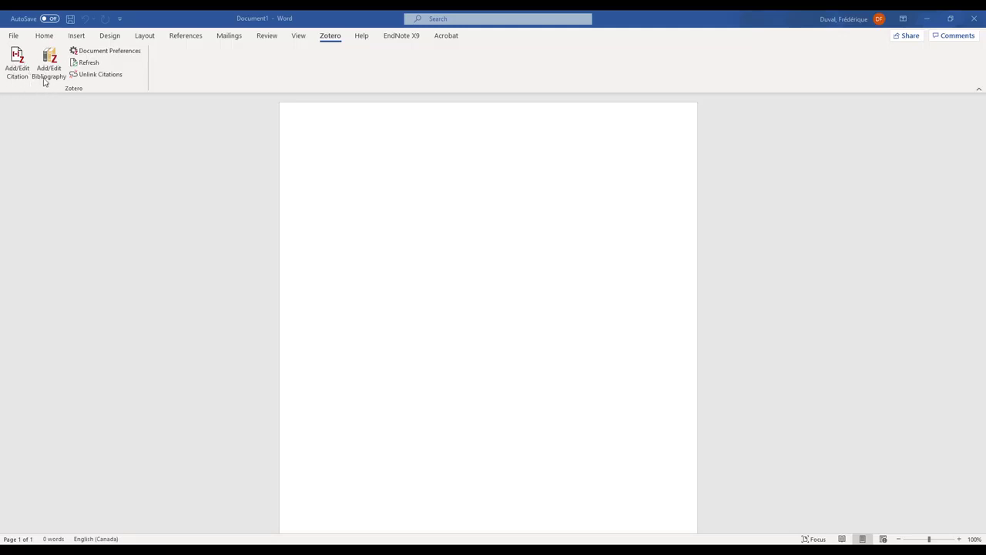
Step: In Word, start a Zotero citation in the blank document using the style "École de technologie supérieure - APA (Français - Canada)"
left_click(334, 133)
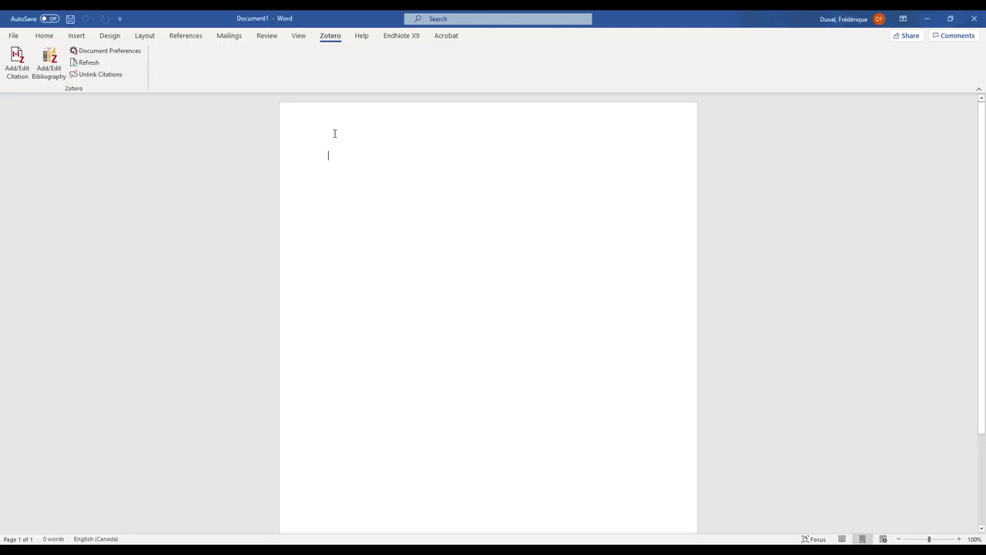
left_click(17, 77)
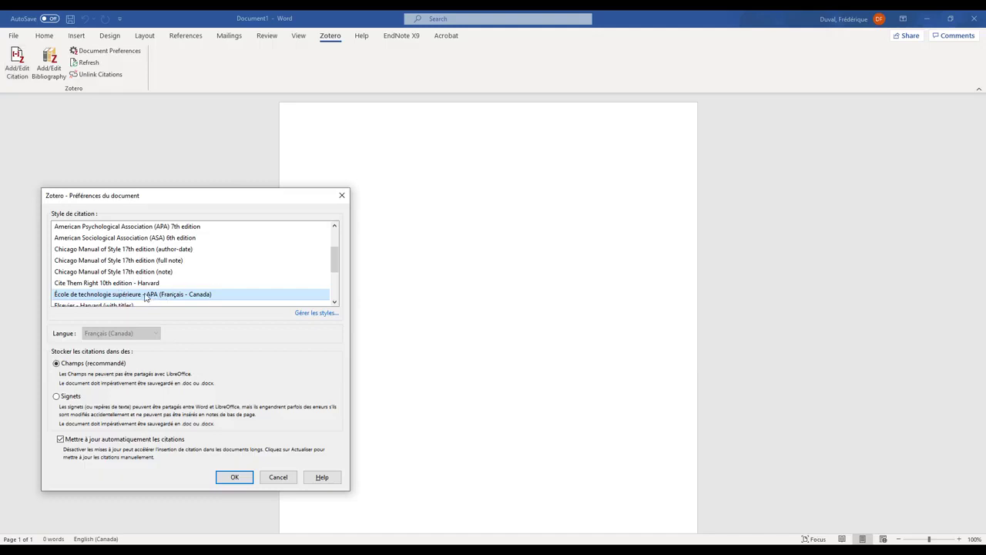
left_click(242, 479)
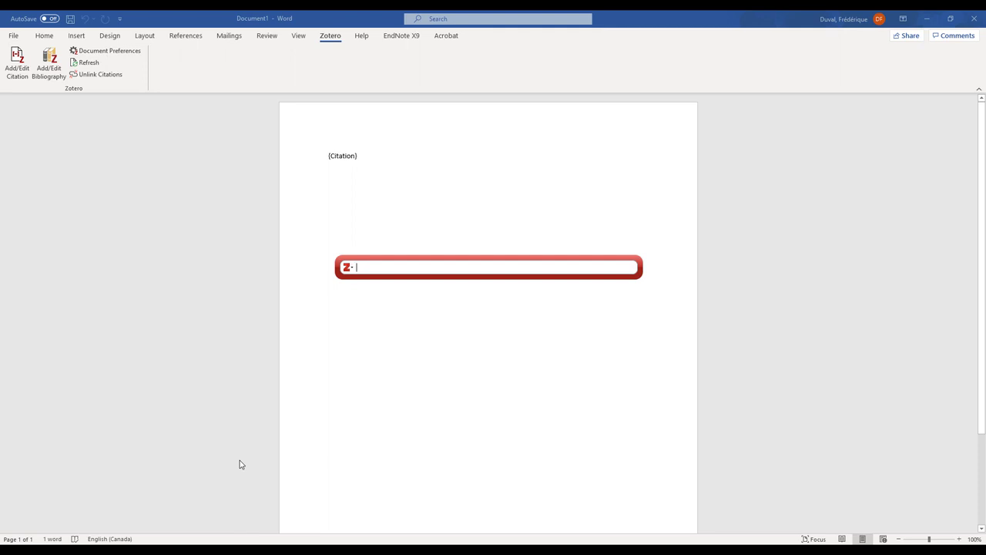
Step: Insert the citation for "Enhancing Path Quality of Real-Time Path Planning Algorithms", checking its page, prefix and suffix options without filling them in
type("far")
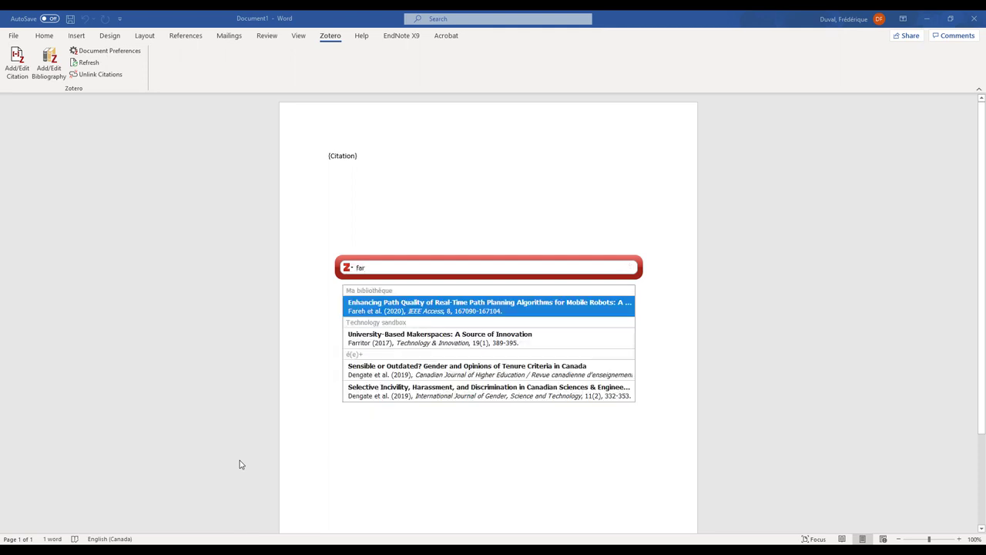
left_click(409, 312)
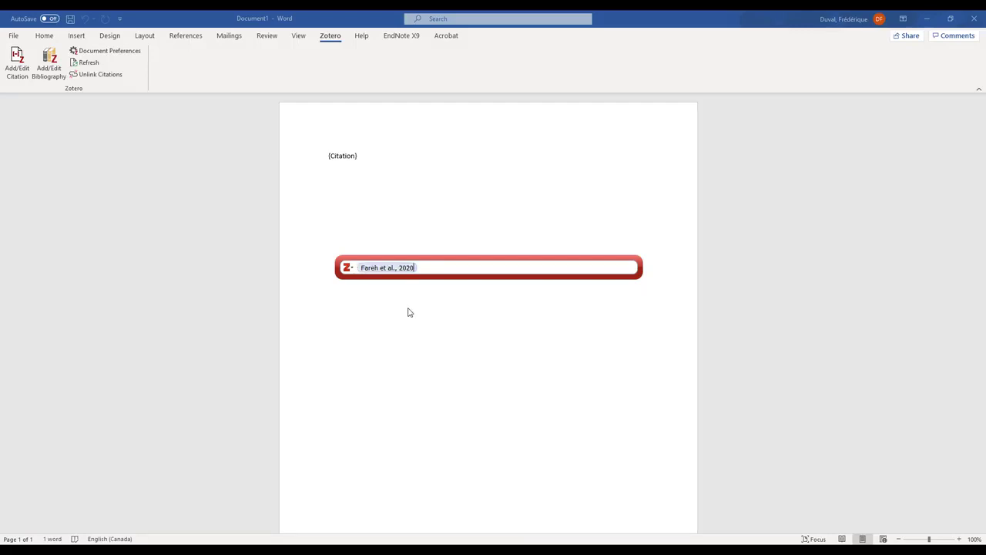
left_click(391, 266)
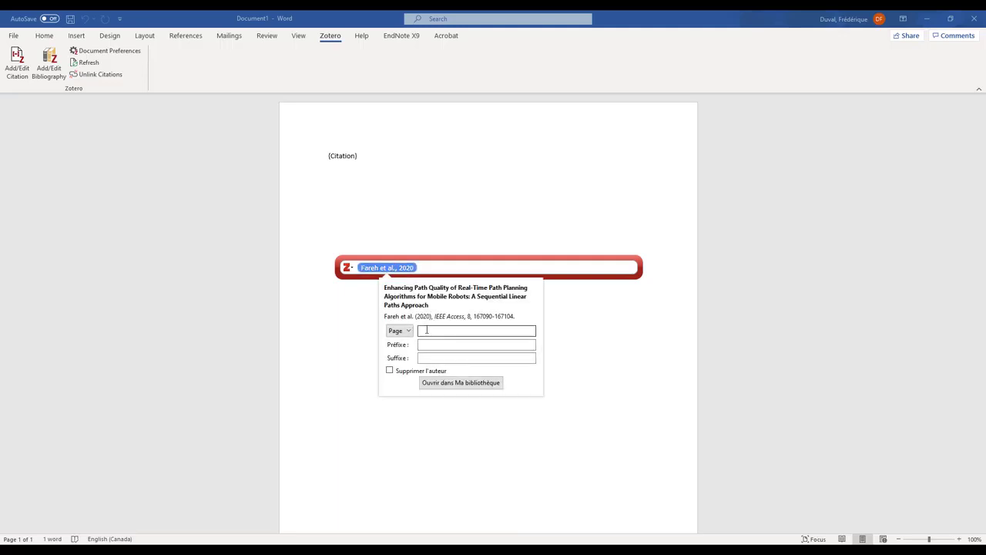
left_click(434, 266)
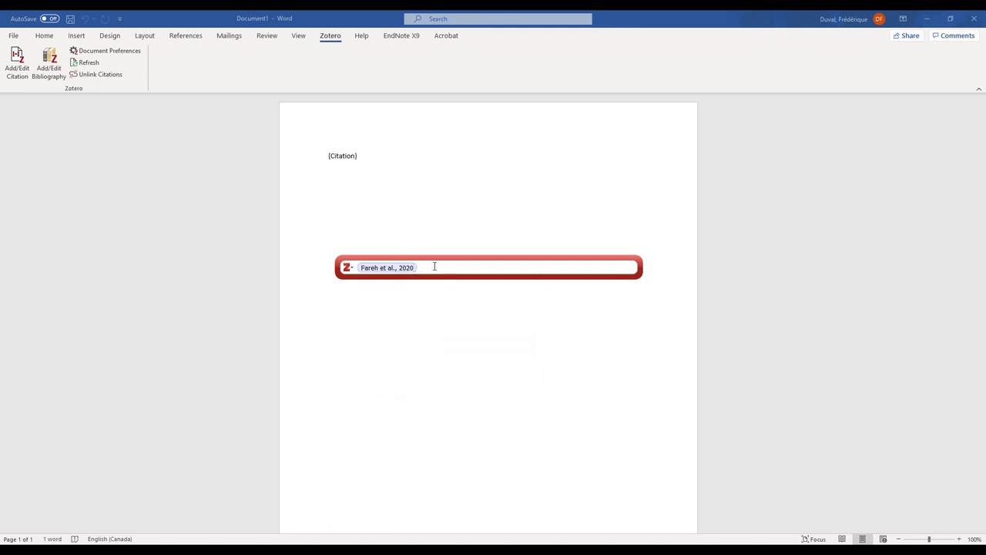
key("Return")
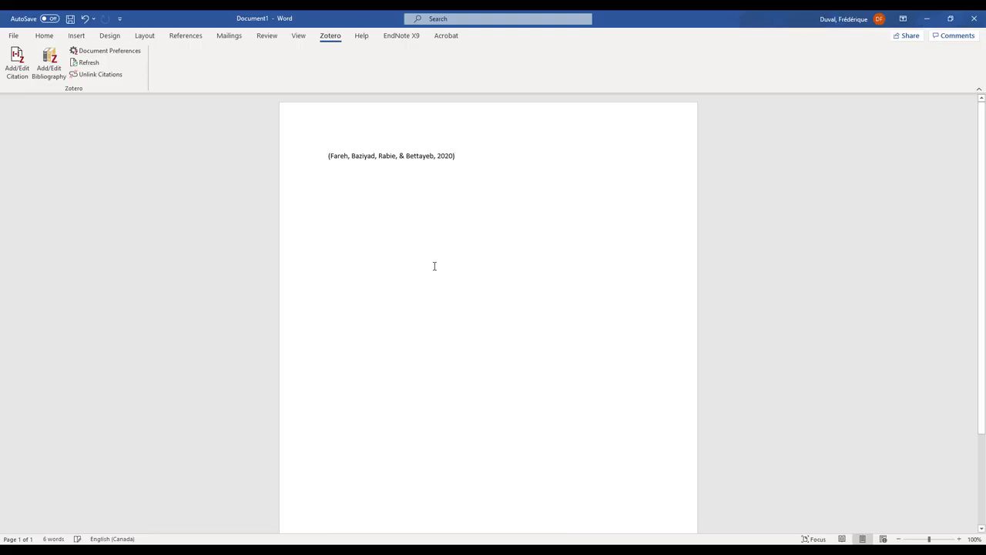
Step: Insert the Zotero bibliography on a new line below the citation
key("Return")
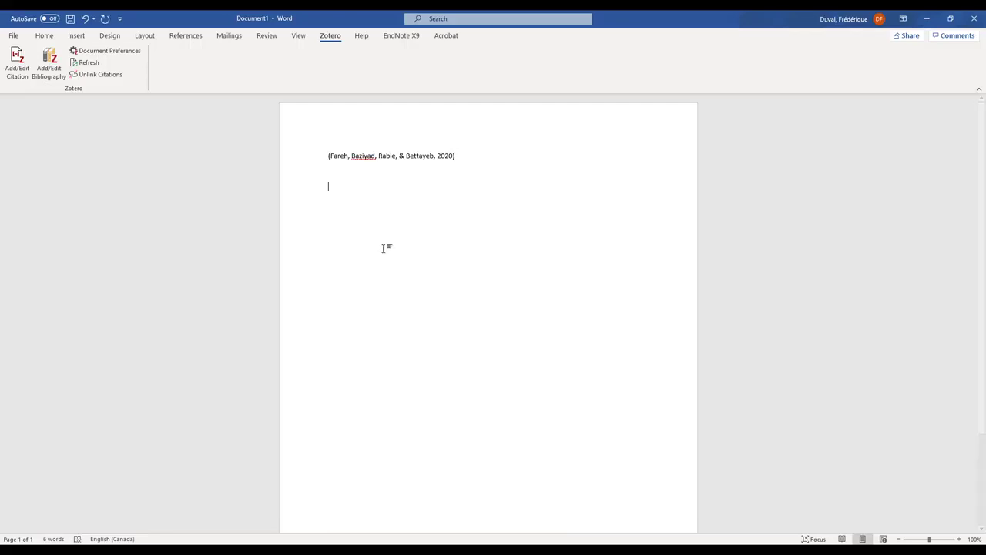
left_click(48, 77)
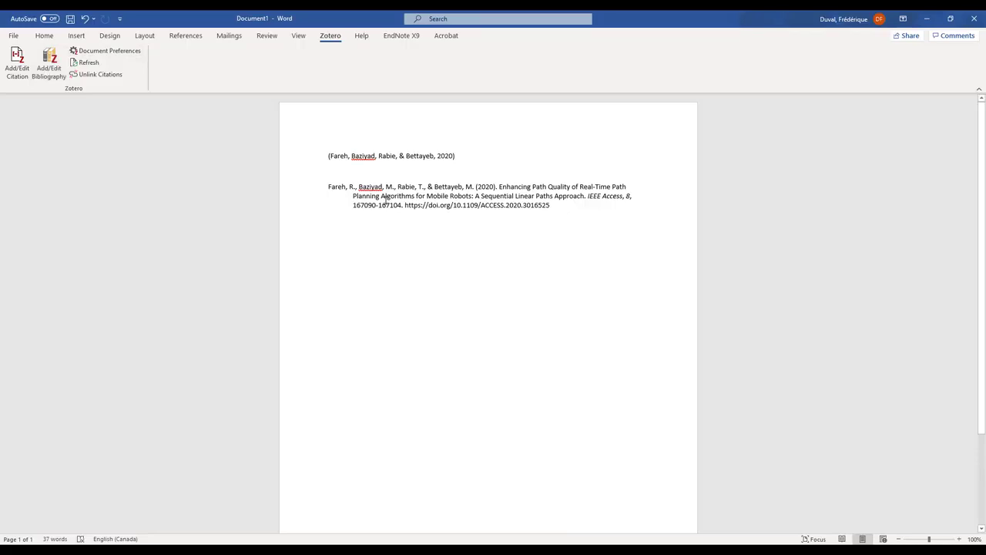
left_click(442, 196)
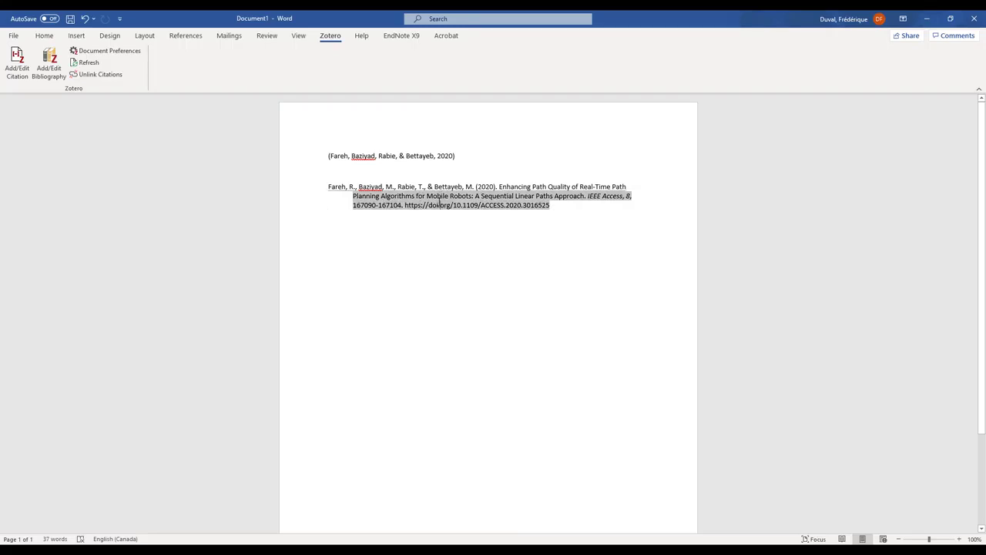
left_click(431, 225)
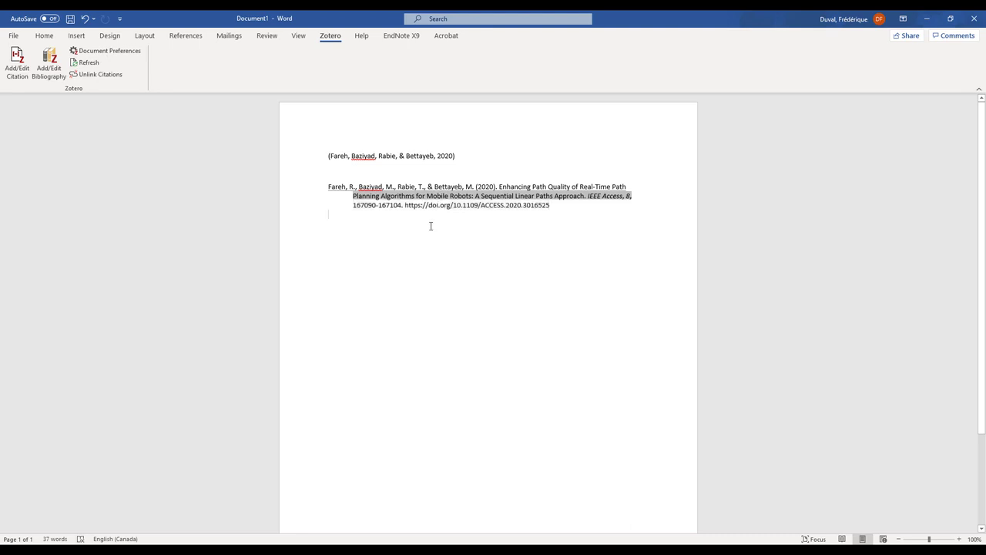